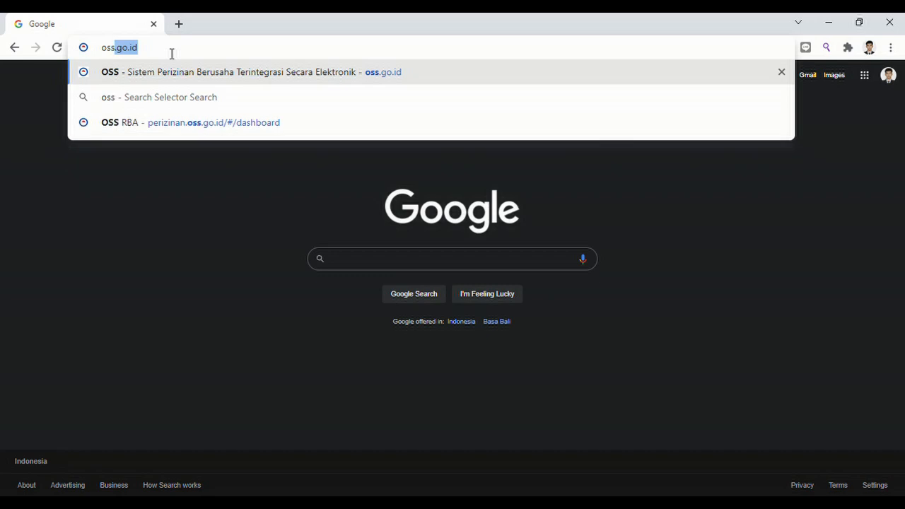
# Correct the address to oss.go.id and load the OSS homepage.
pyautogui.write('.go.o')
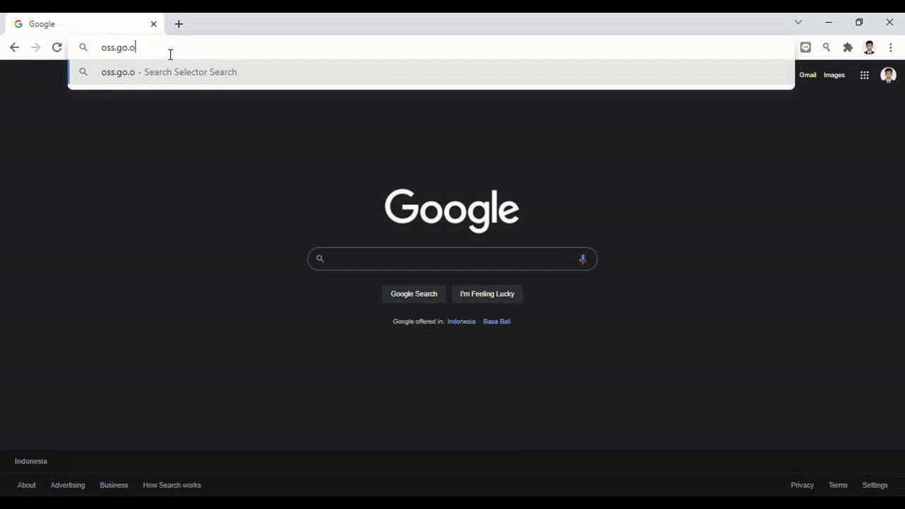
pyautogui.press('BackSpace')
pyautogui.write('id')
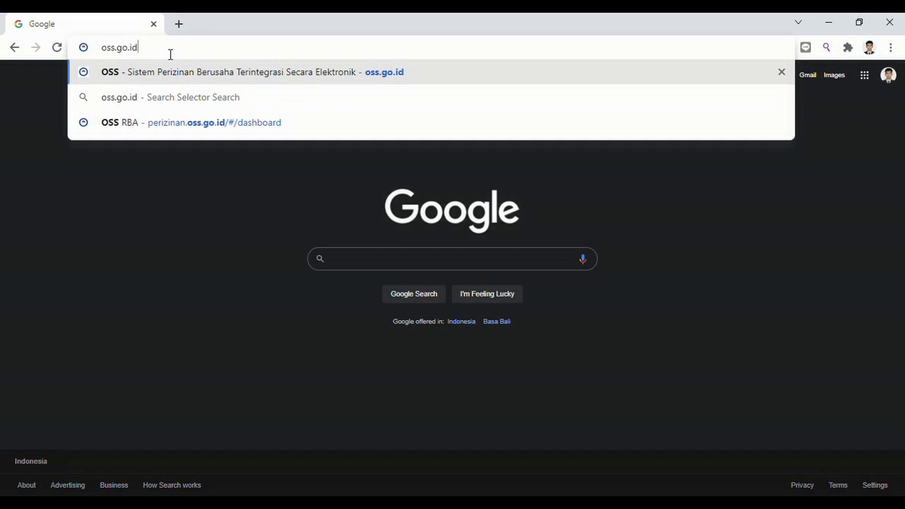
pyautogui.press('Return')
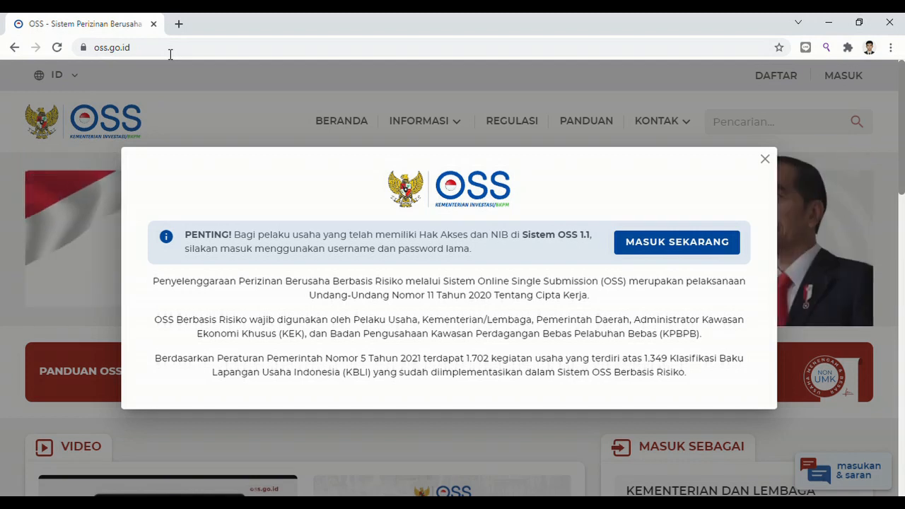
# Visit the OSS login page, try the password and captcha fields, then return to the homepage.
pyautogui.click(654, 243)
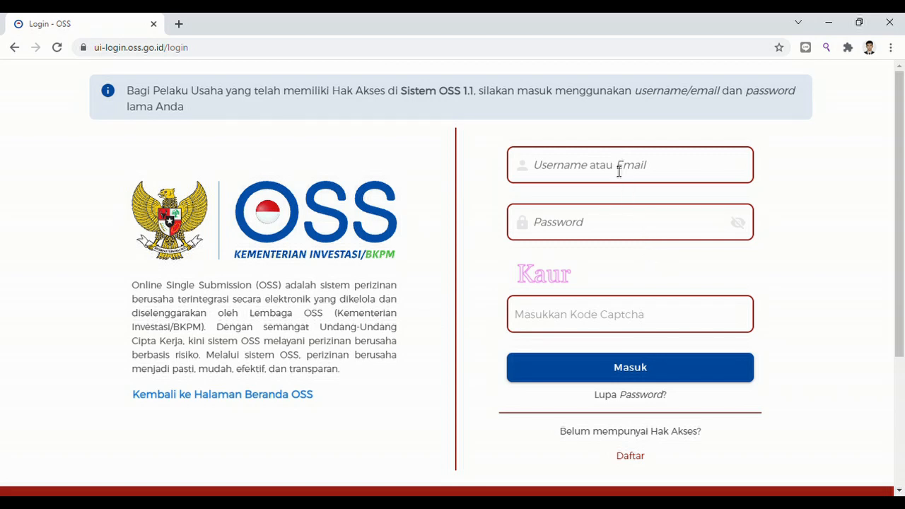
pyautogui.click(607, 239)
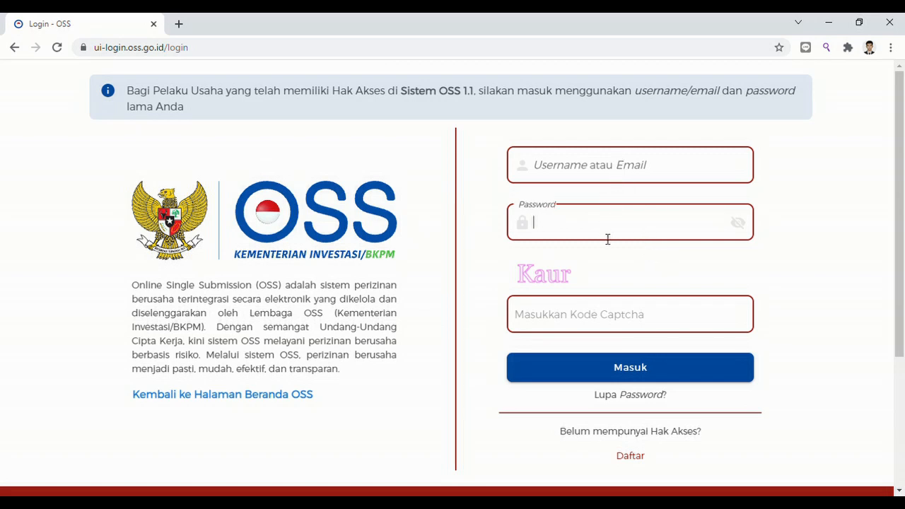
pyautogui.click(597, 335)
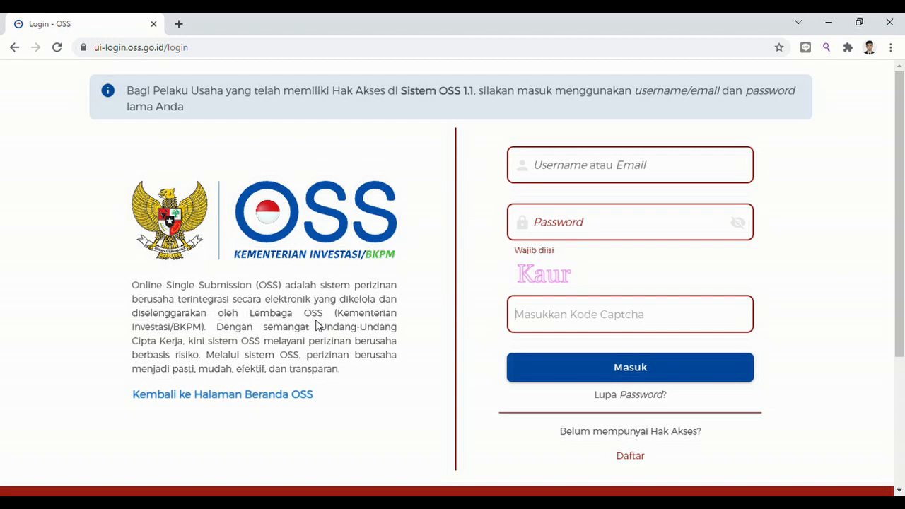
pyautogui.click(15, 48)
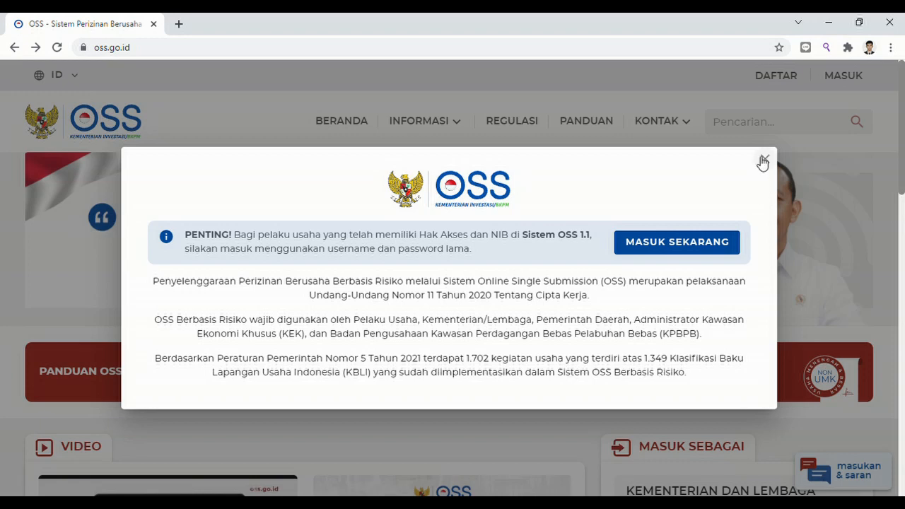
# Dismiss the OSS 1.1 notice and open DAFTAR registration down to the UMK/Non UMK choice.
pyautogui.click(766, 160)
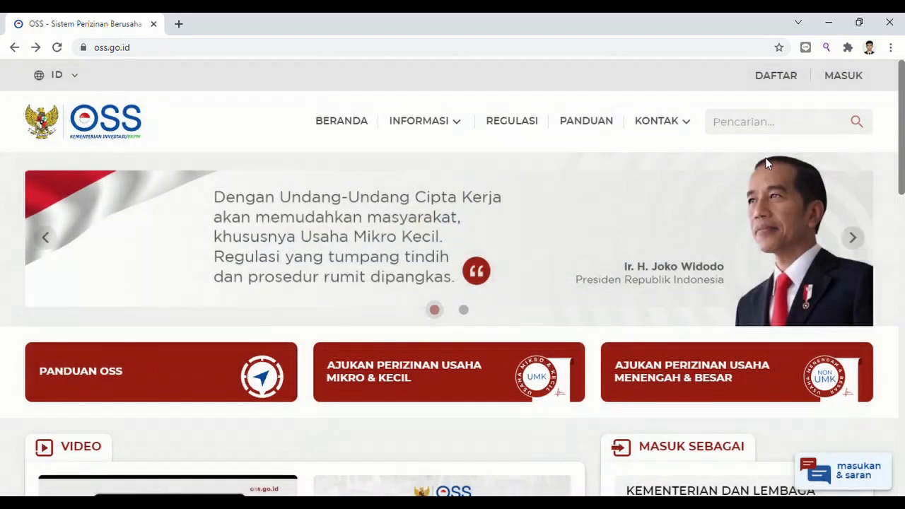
pyautogui.click(788, 82)
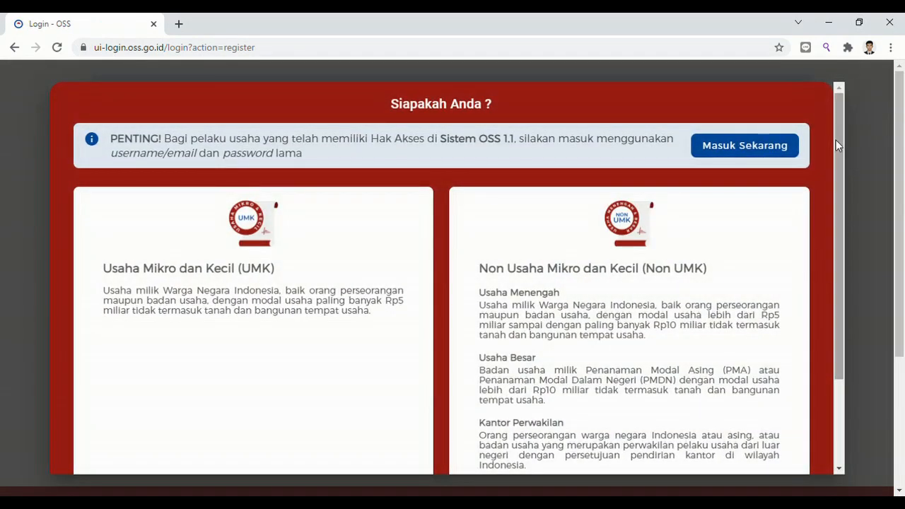
pyautogui.moveTo(837, 144); pyautogui.dragTo(844, 241)
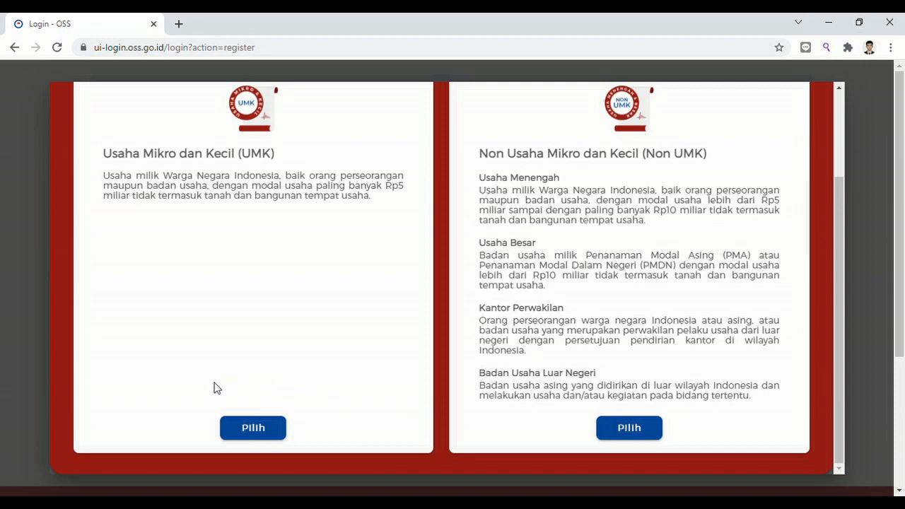
# Choose UMK registration with business actor type Orang Perseorangan.
pyautogui.click(245, 430)
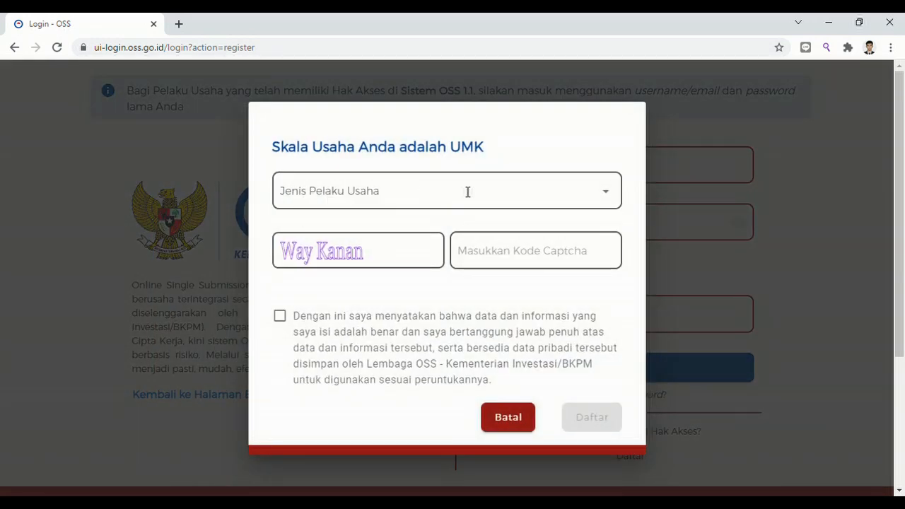
pyautogui.click(467, 193)
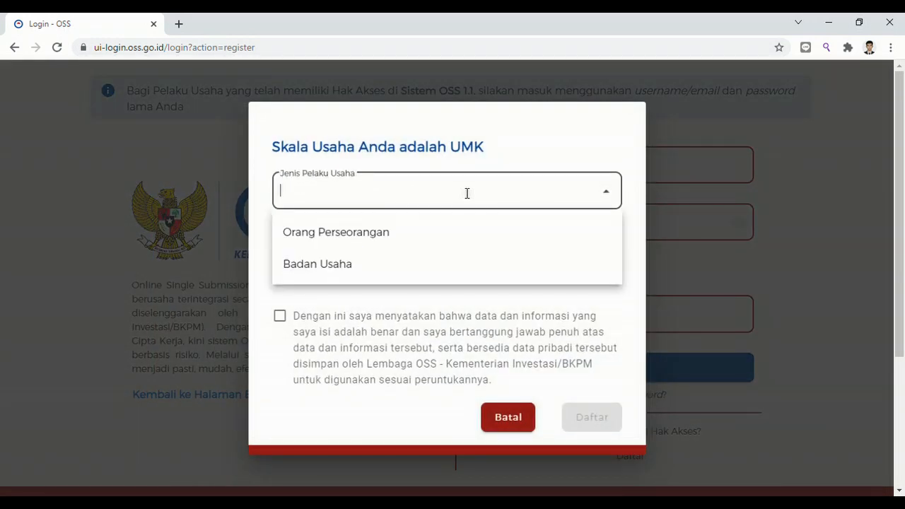
pyautogui.click(401, 239)
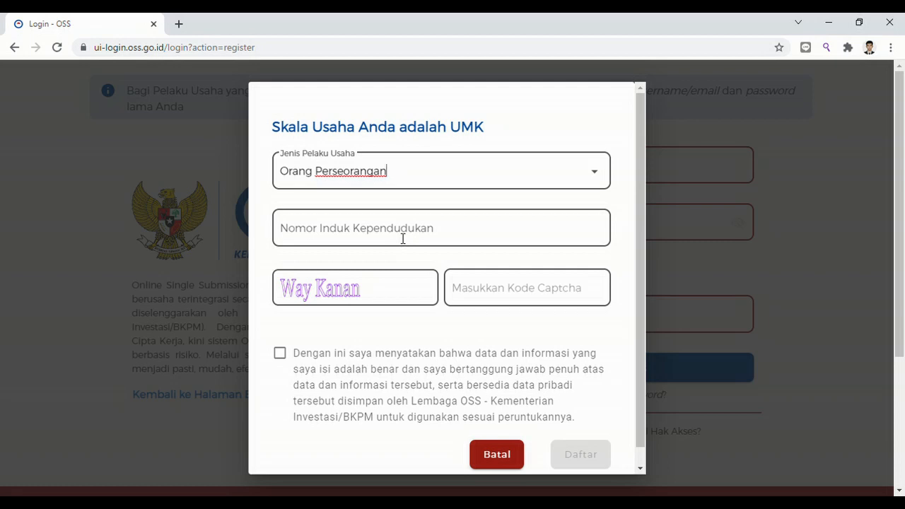
# Paste the national ID number and enter the applicant's full name.
pyautogui.click(403, 239)
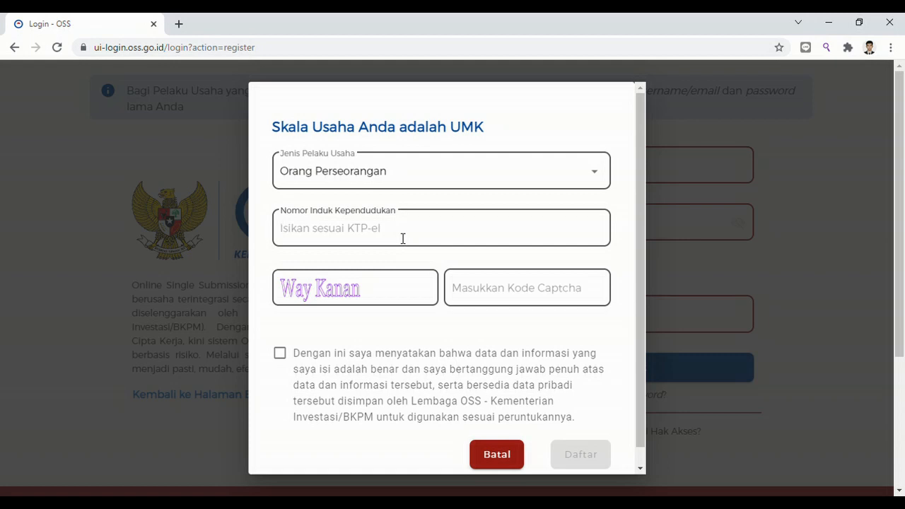
pyautogui.hotkey('ctrl', 'v')
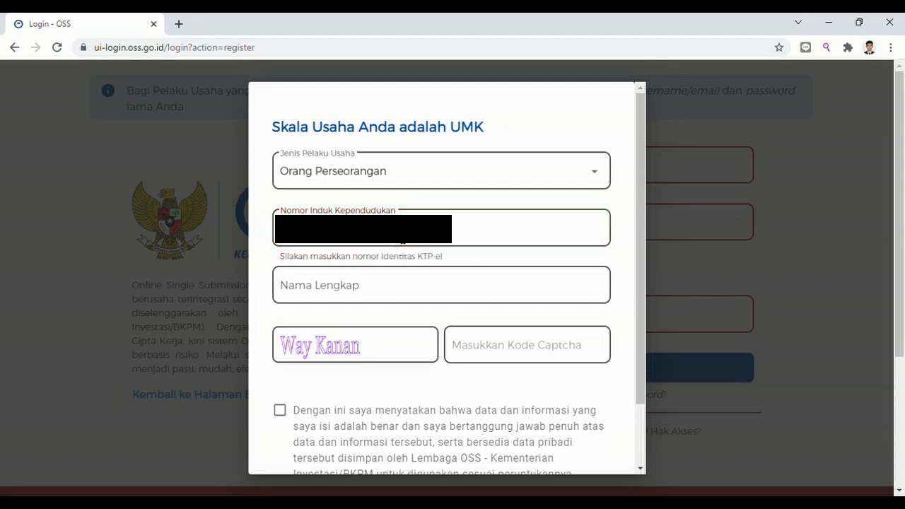
pyautogui.click(393, 306)
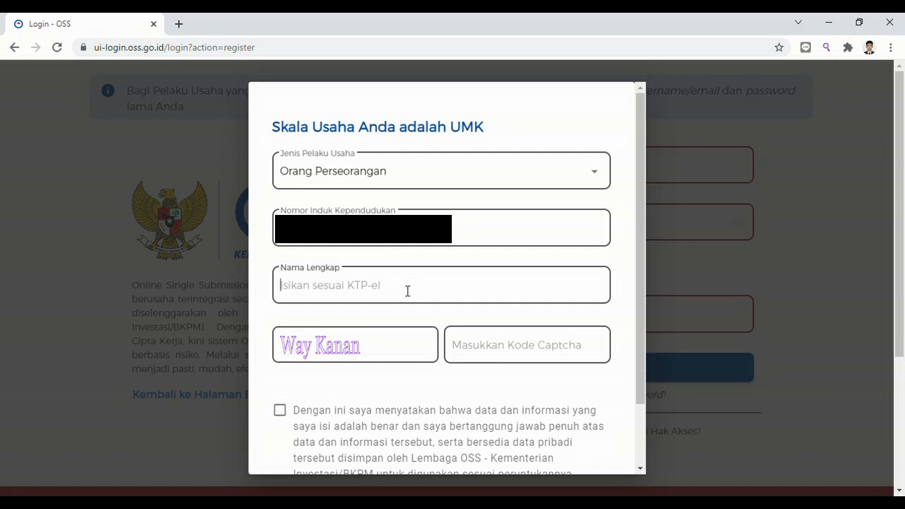
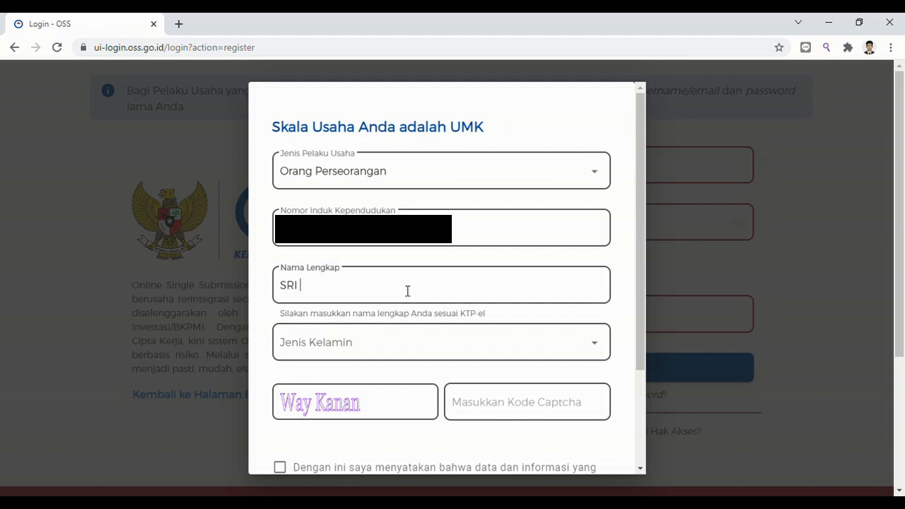
# Set gender to Perempuan and tick the data declaration checkbox.
pyautogui.click(399, 355)
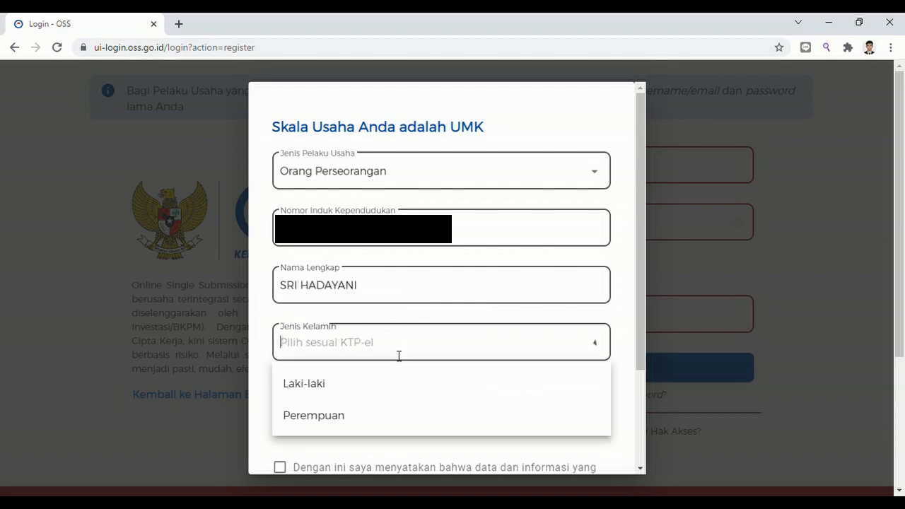
pyautogui.click(374, 422)
pyautogui.click(380, 409)
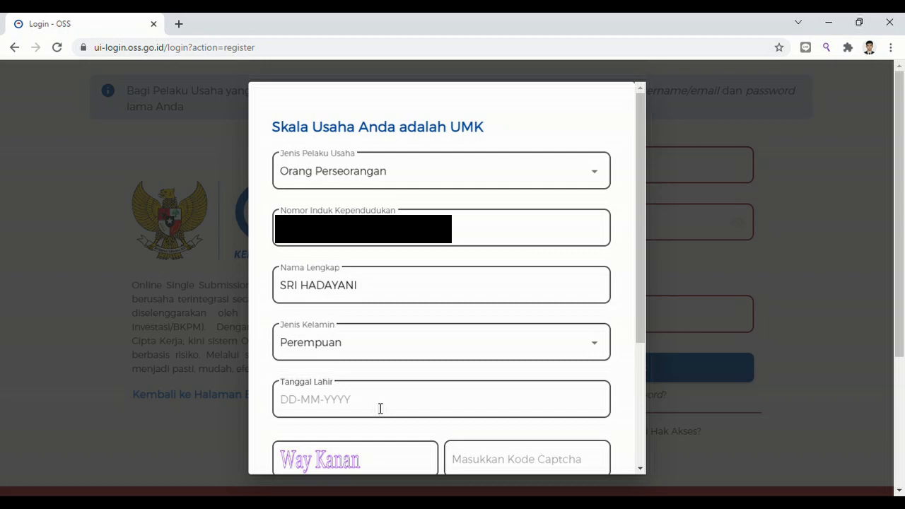
pyautogui.click(651, 336)
pyautogui.scroll(-2, 379, 330)
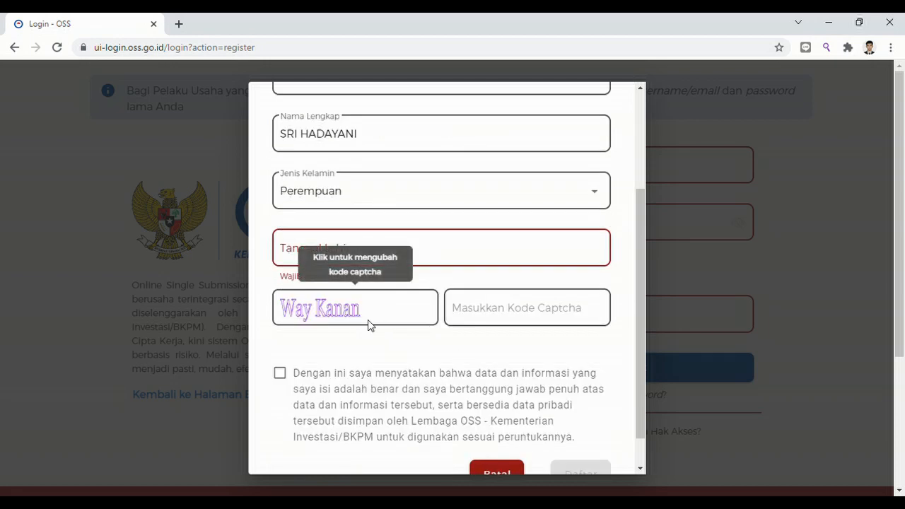
pyautogui.click(281, 374)
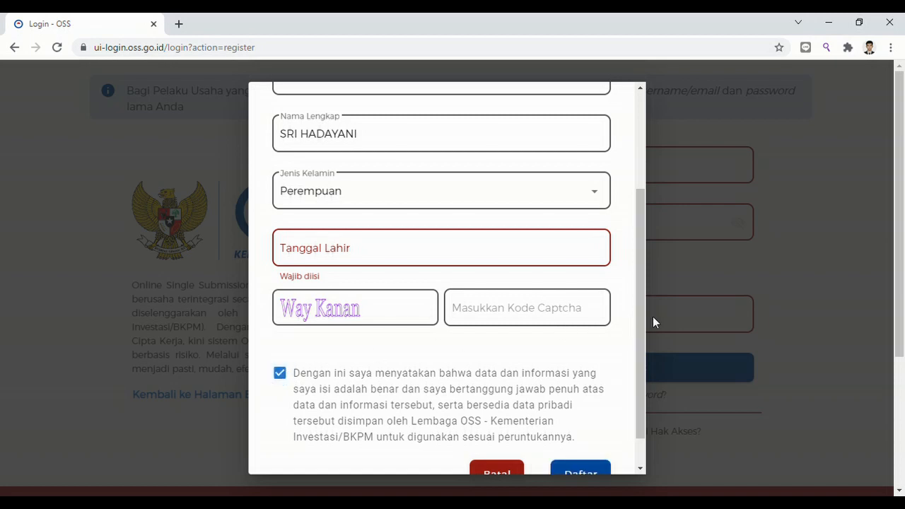
# Scroll the registration dialog down and close it with Batal.
pyautogui.moveTo(642, 320); pyautogui.dragTo(647, 360)
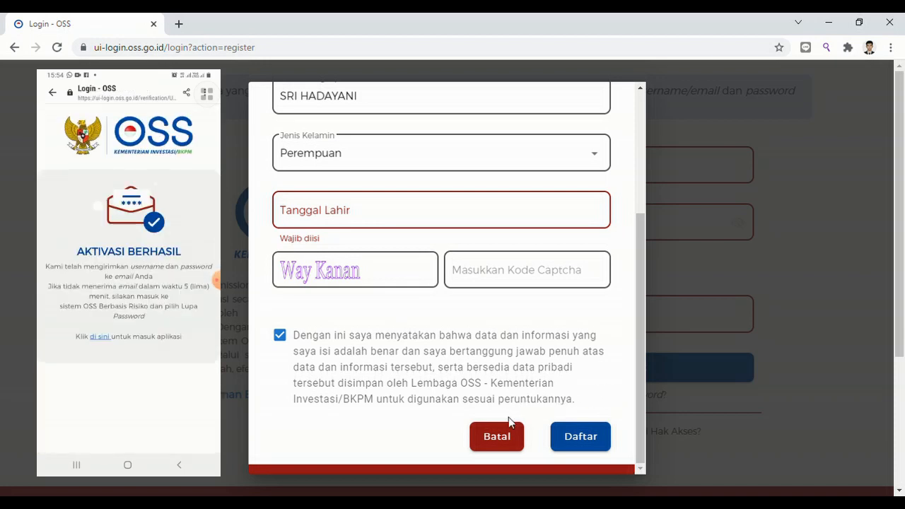
pyautogui.click(509, 439)
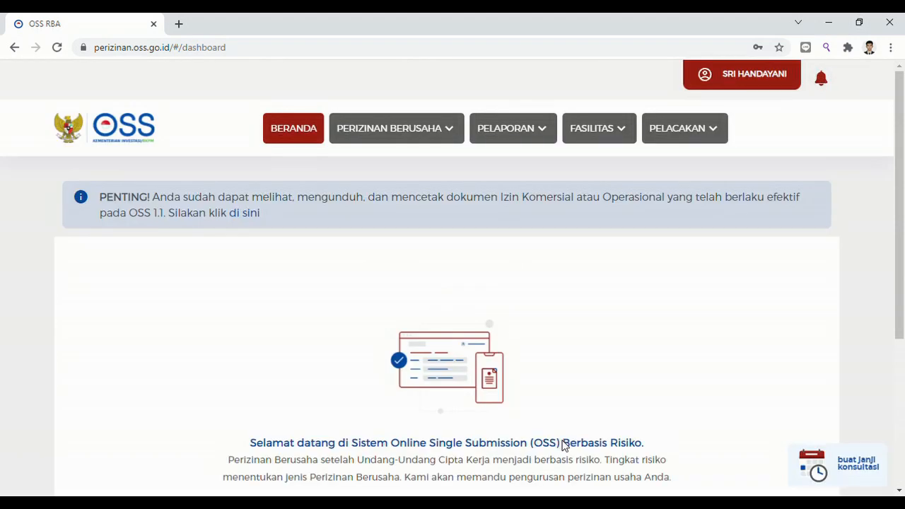
# Run the Mulai tour through its slides to Selesai, reaching the Data Usaha form.
pyautogui.scroll(-4, 563, 444)
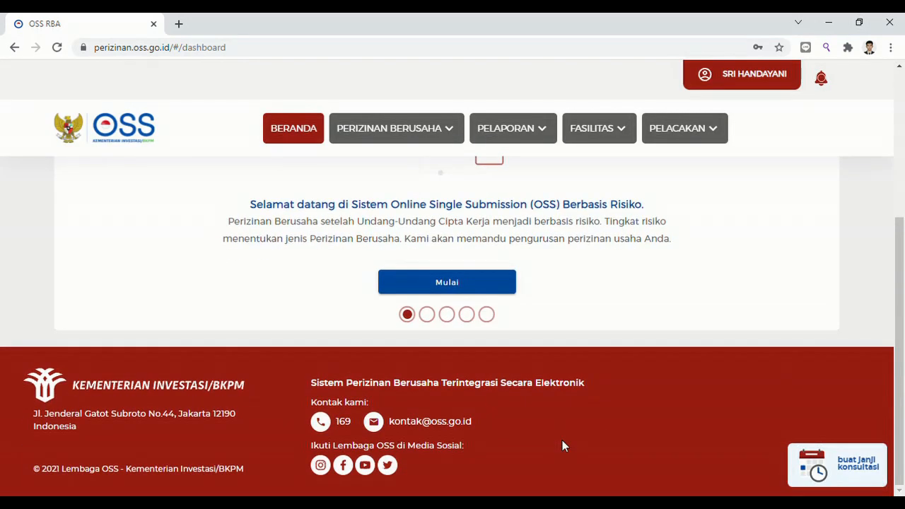
pyautogui.scroll(3, 562, 440)
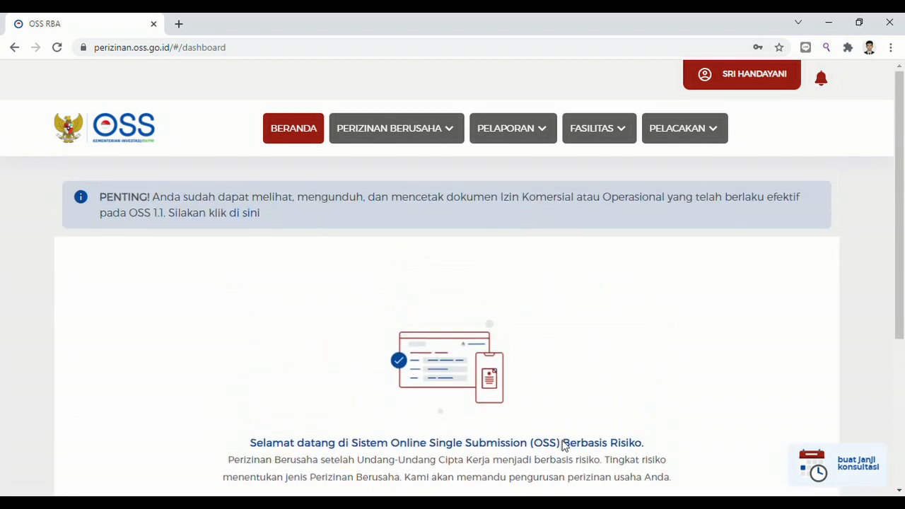
pyautogui.scroll(-1, 564, 444)
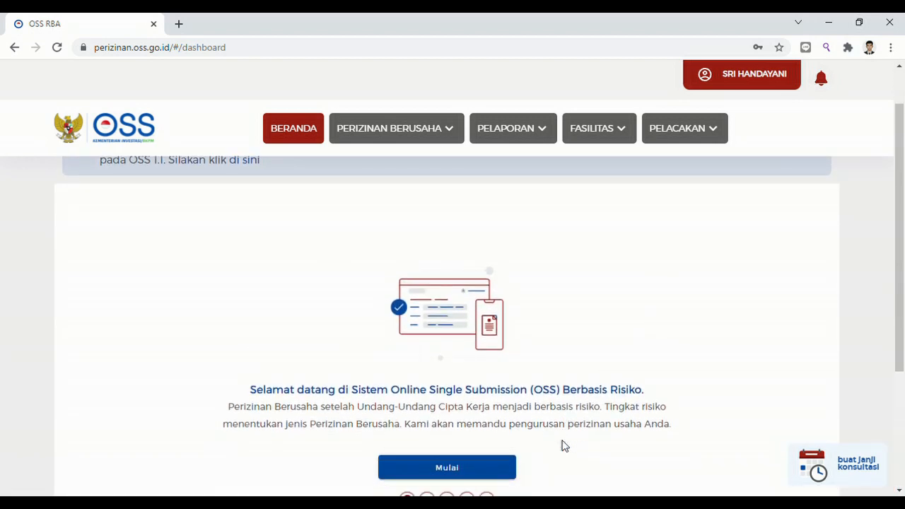
pyautogui.scroll(-1, 564, 445)
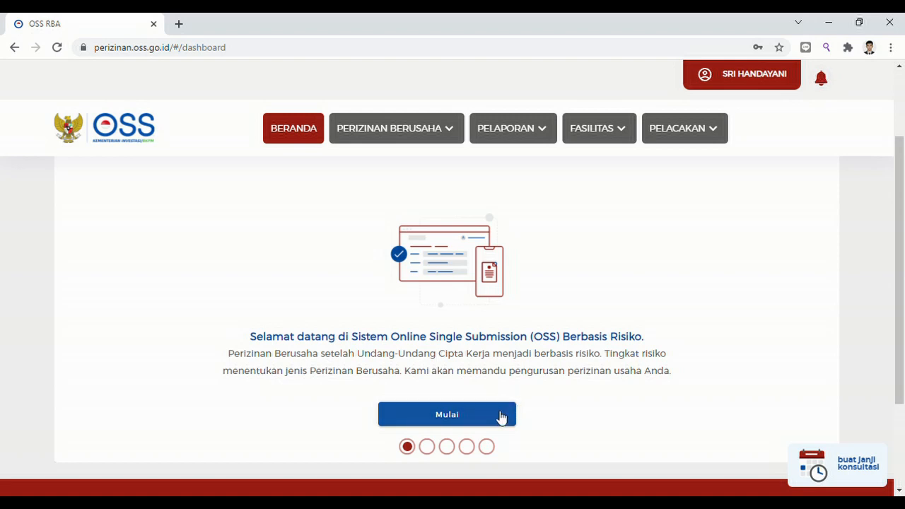
pyautogui.click(501, 417)
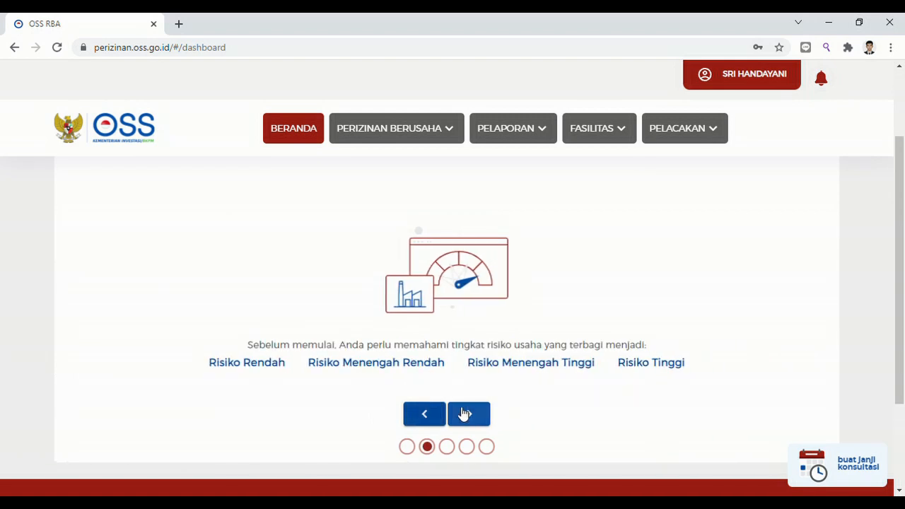
pyautogui.click(464, 414)
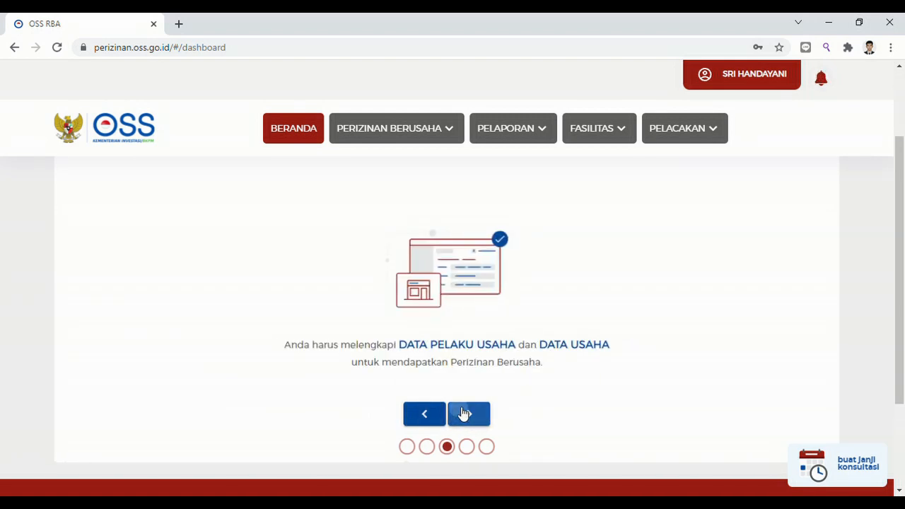
pyautogui.click(464, 415)
pyautogui.click(464, 414)
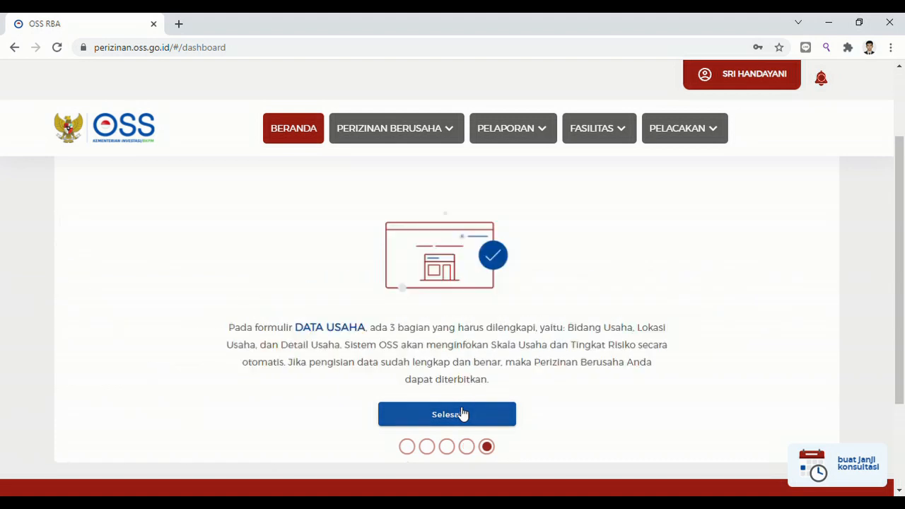
pyautogui.click(463, 415)
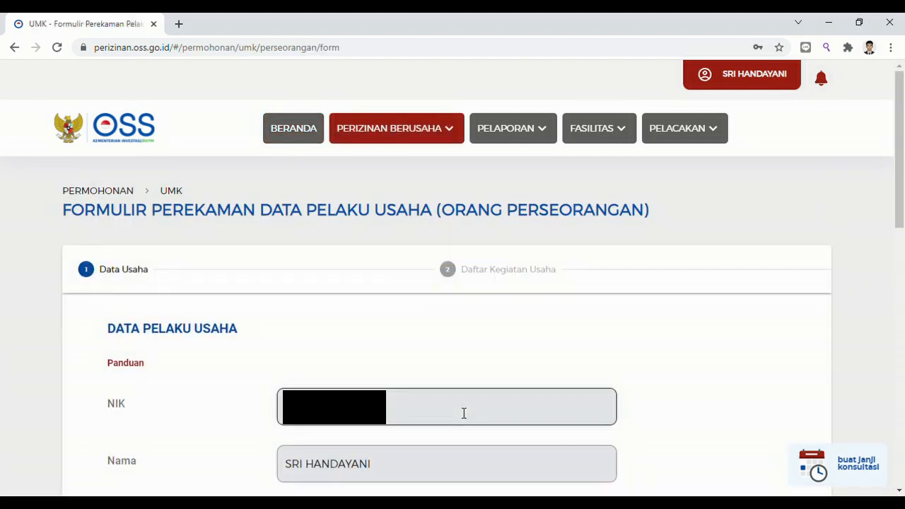
# Save the owner's data with Simpan Data, then open the Tambah Bidang Usaha form.
pyautogui.scroll(-10, 491, 304)
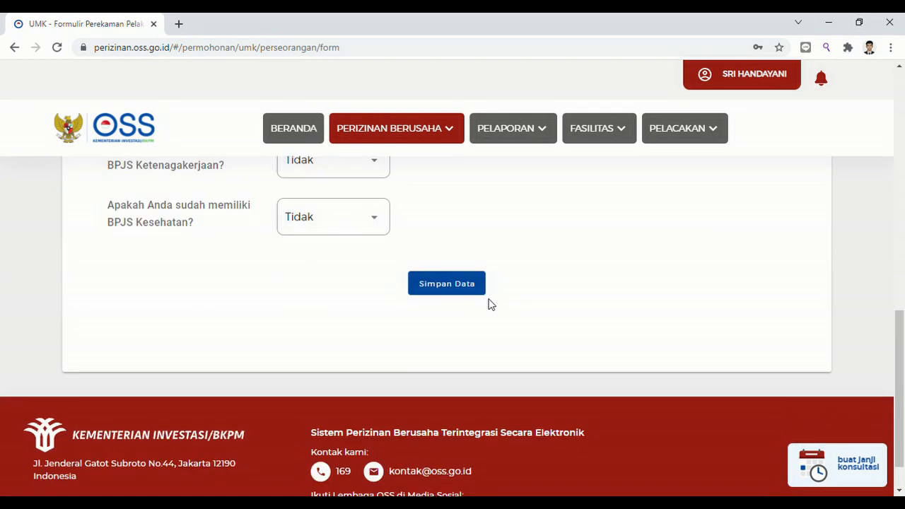
pyautogui.scroll(-2, 491, 304)
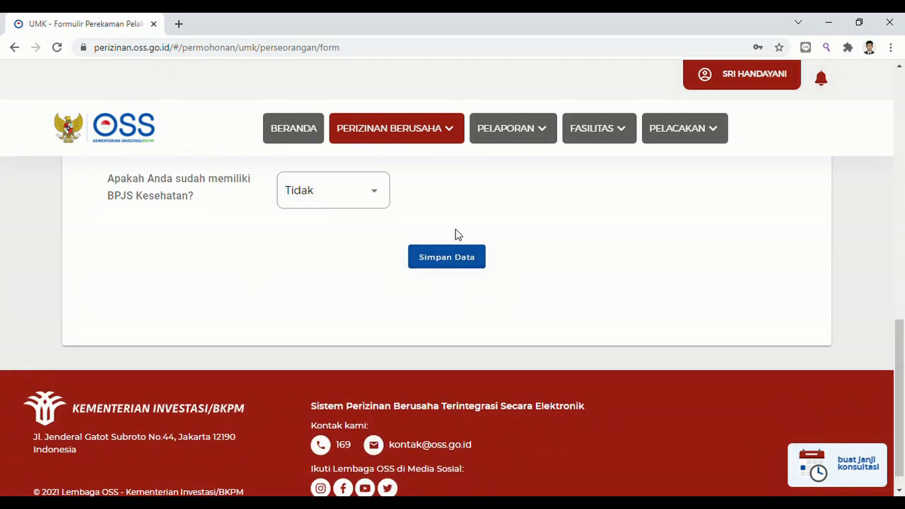
pyautogui.click(456, 259)
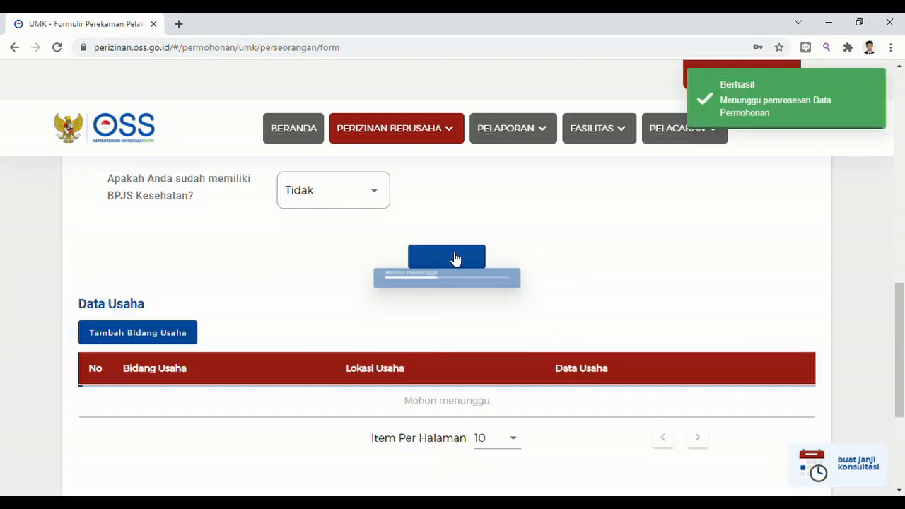
pyautogui.scroll(-2, 452, 258)
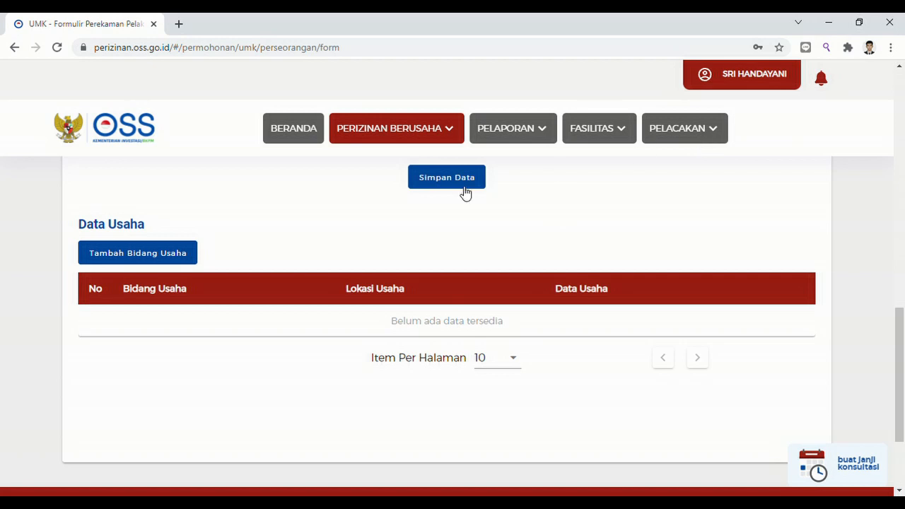
pyautogui.click(153, 263)
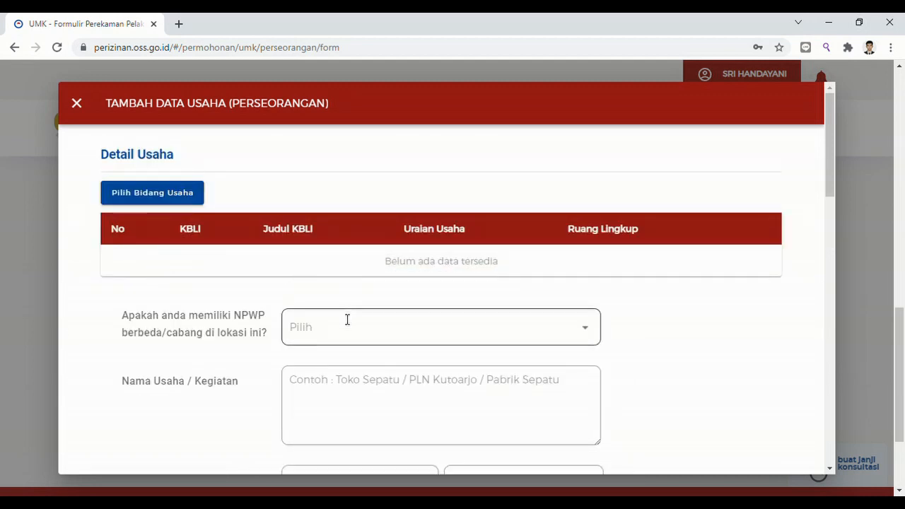
# Keep Utama as activity type and search 'keripik' to pick KBLI 10794.
pyautogui.click(173, 199)
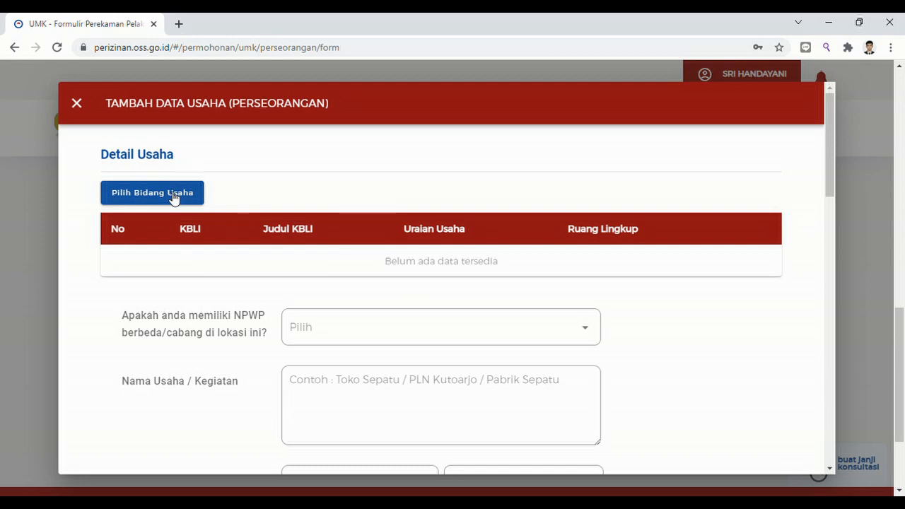
pyautogui.click(173, 198)
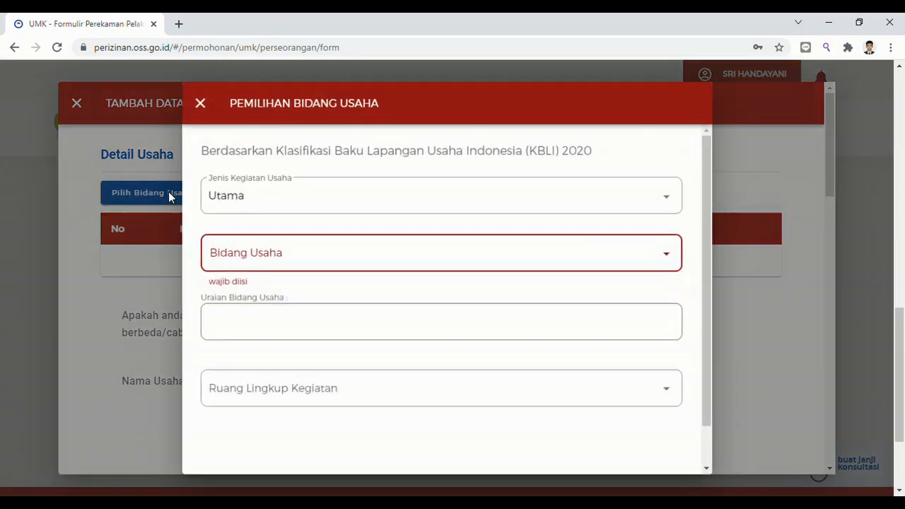
pyautogui.click(309, 209)
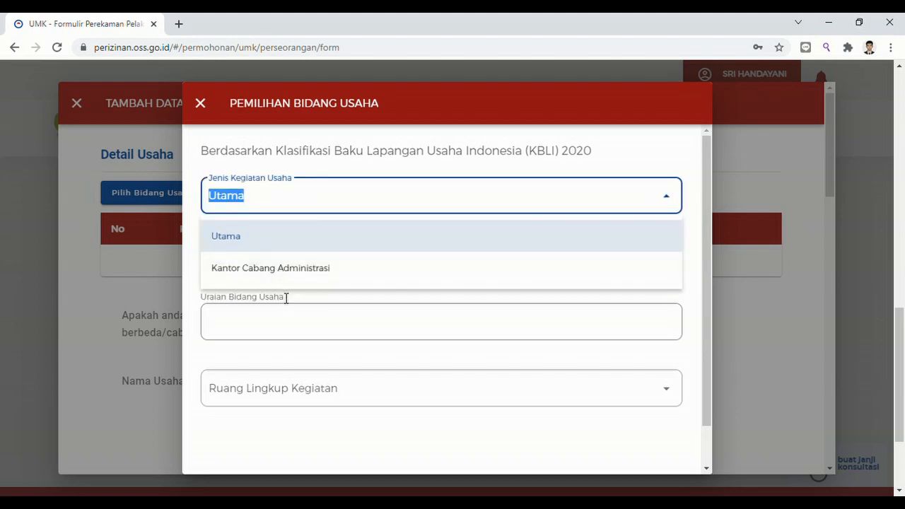
pyautogui.click(289, 246)
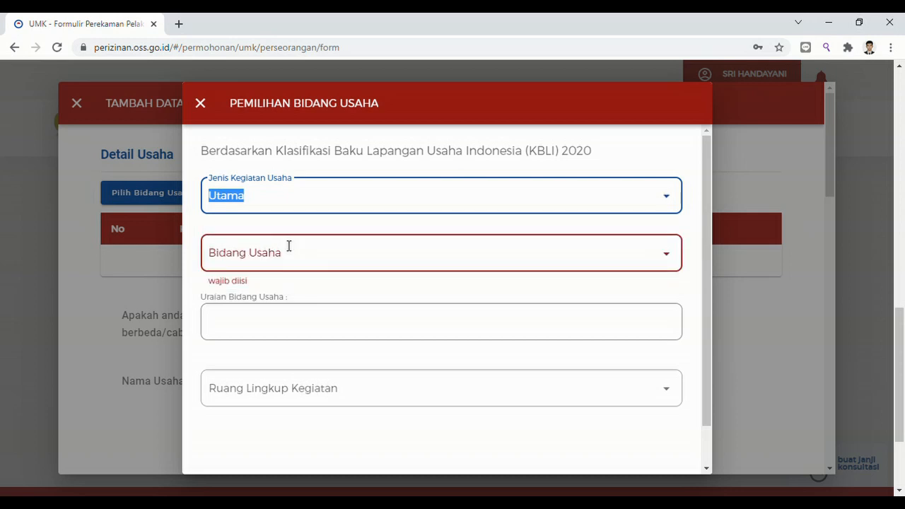
pyautogui.click(291, 261)
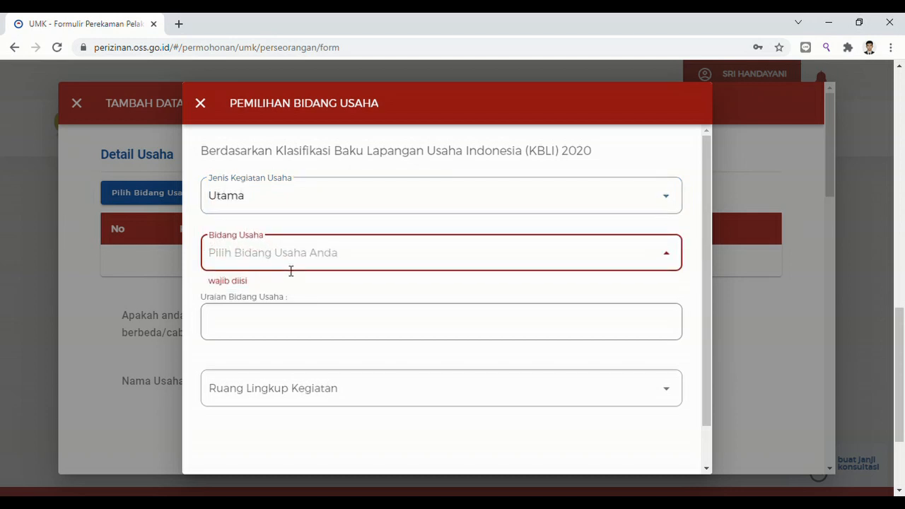
pyautogui.write('keripik')
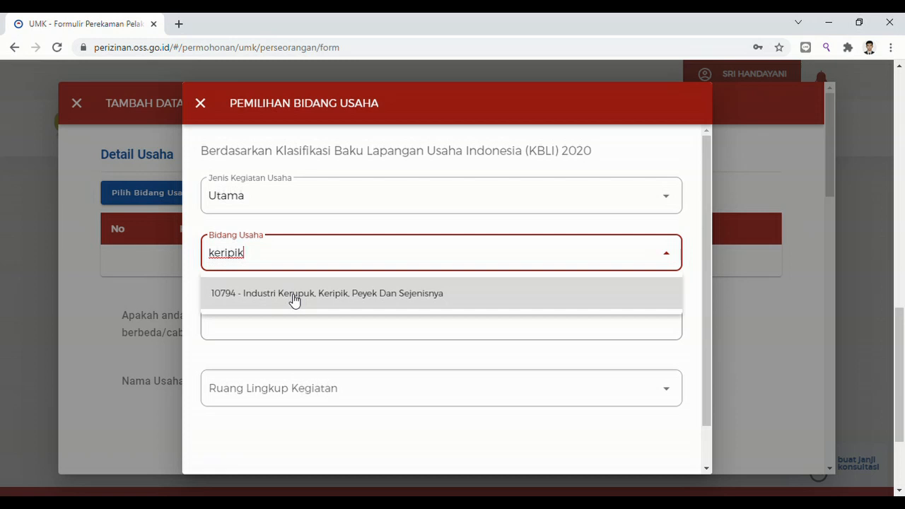
pyautogui.click(294, 301)
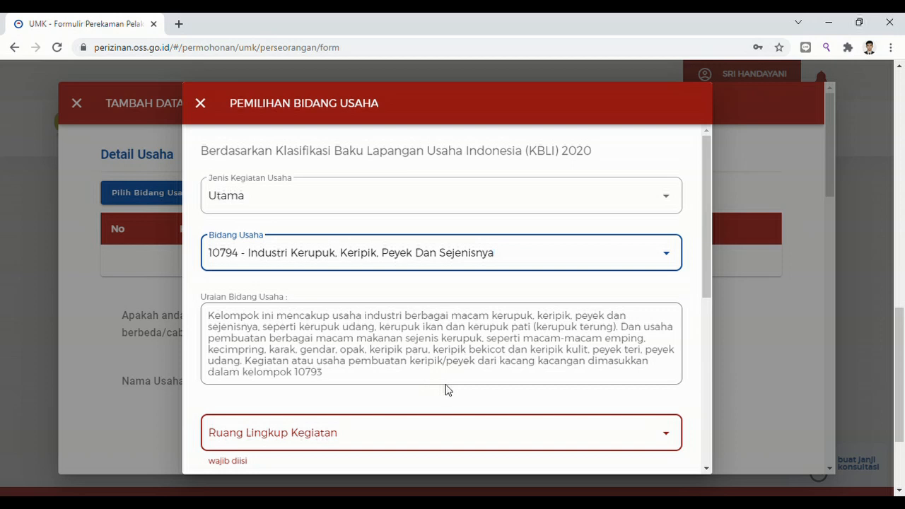
# Confirm 10794, set Ruang Lingkup to Seluruh, and select the kerupuk, keripik, peyek line.
pyautogui.press('Down')
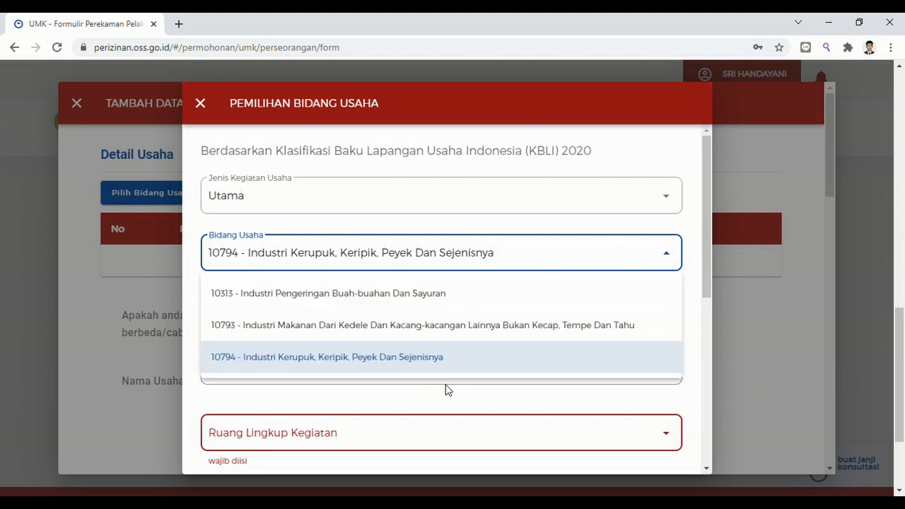
pyautogui.click(432, 357)
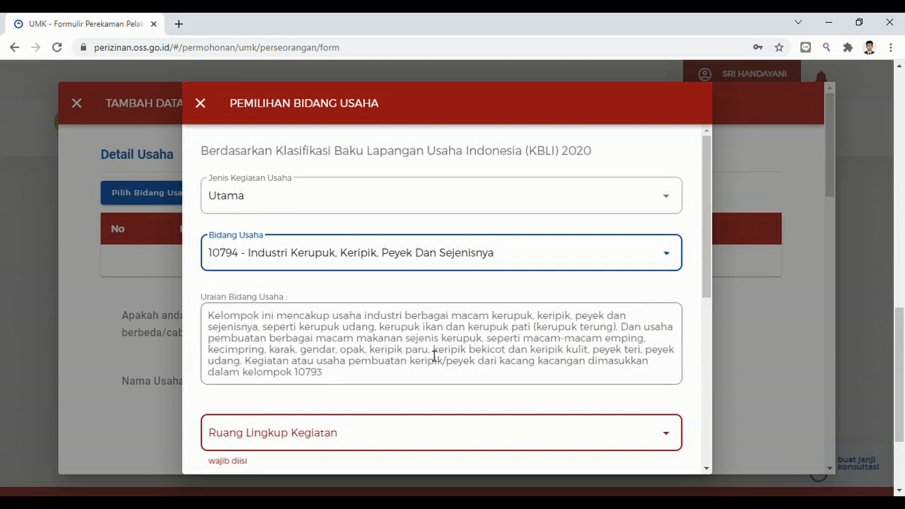
pyautogui.click(675, 441)
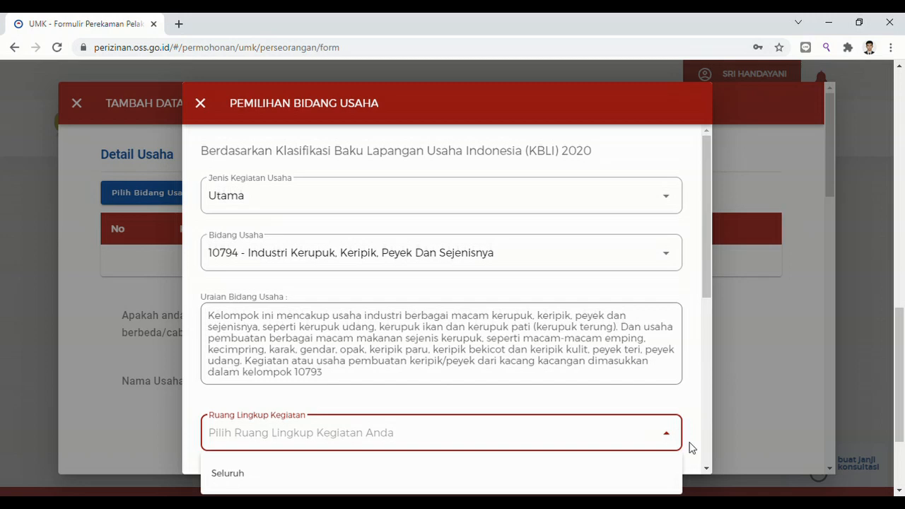
pyautogui.scroll(-5, 708, 468)
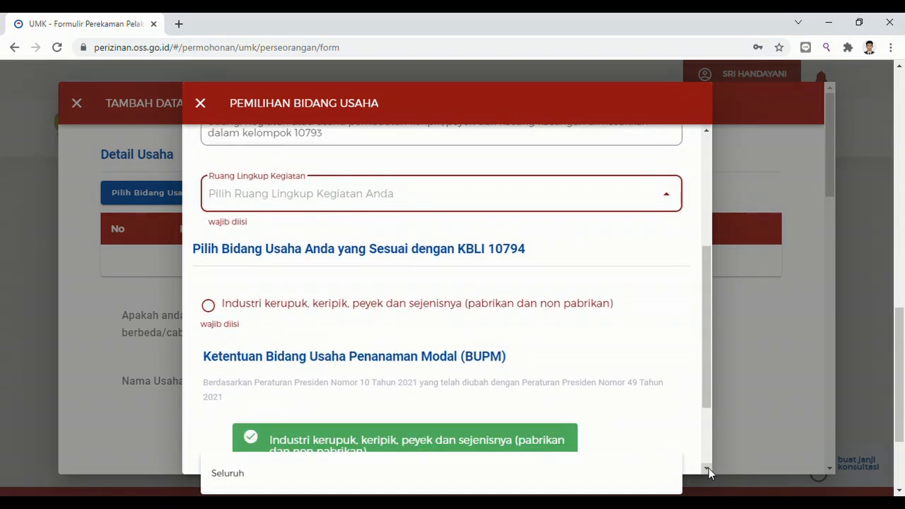
pyautogui.click(225, 473)
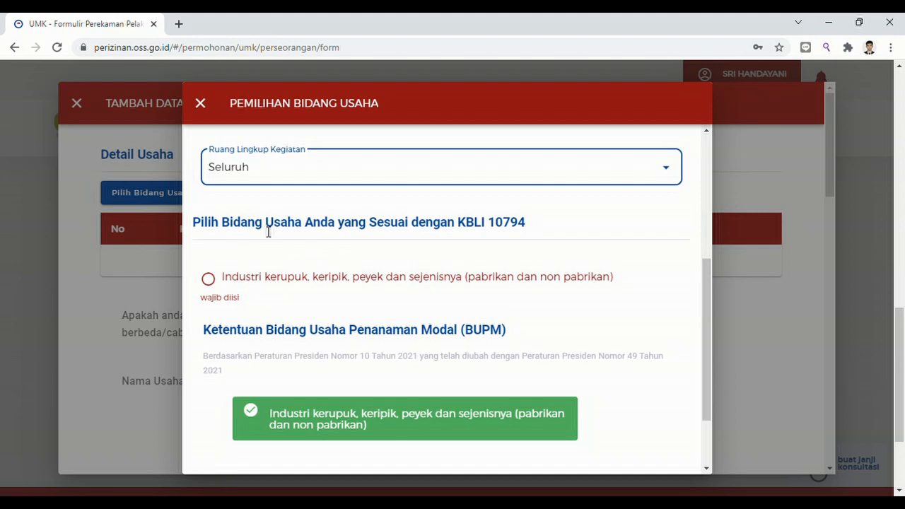
pyautogui.click(208, 280)
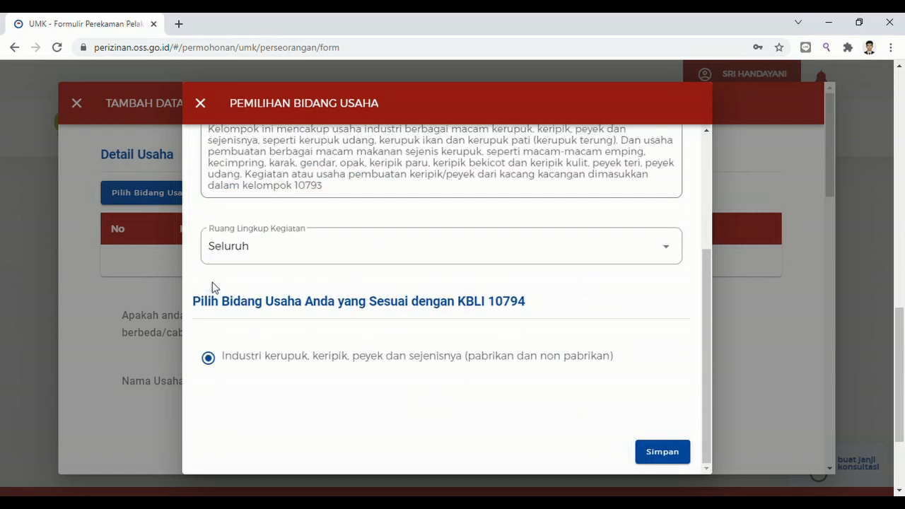
# Save KBLI 10794 to Detail Usaha and answer Tidak to the branch NPWP question.
pyautogui.click(669, 454)
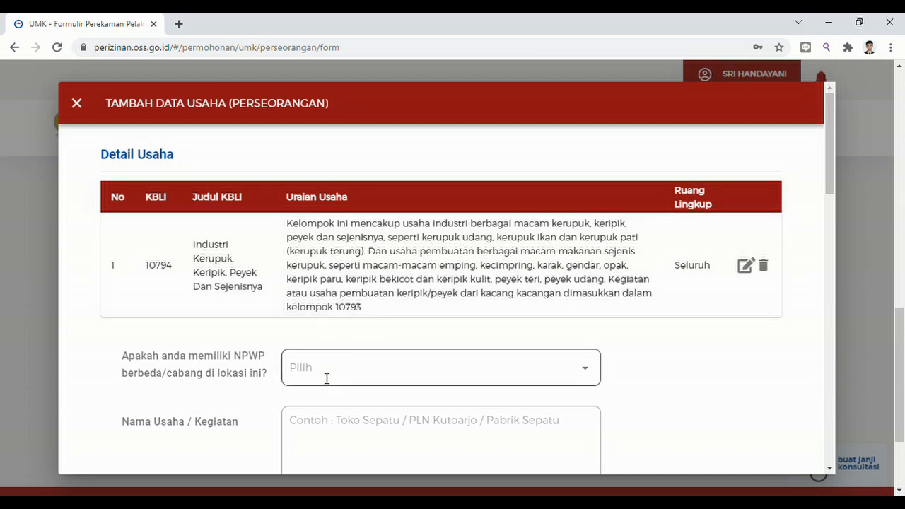
pyautogui.click(328, 384)
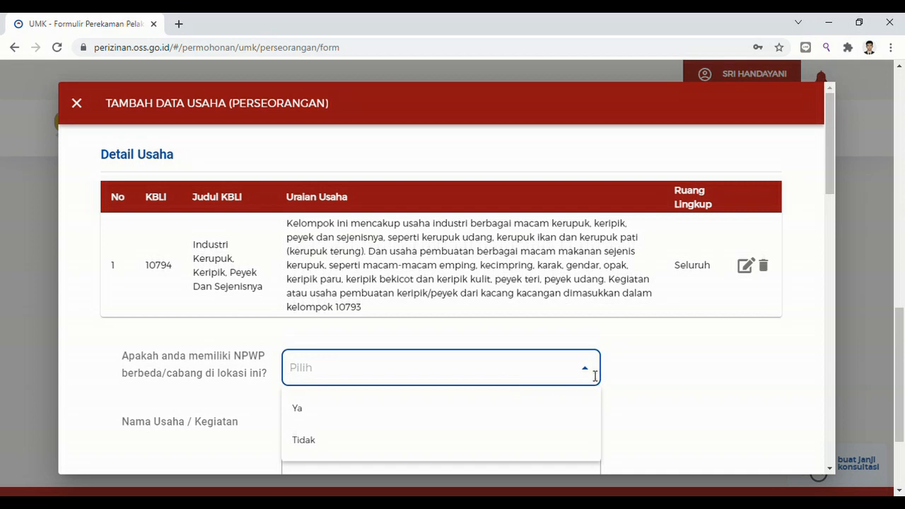
pyautogui.click(594, 376)
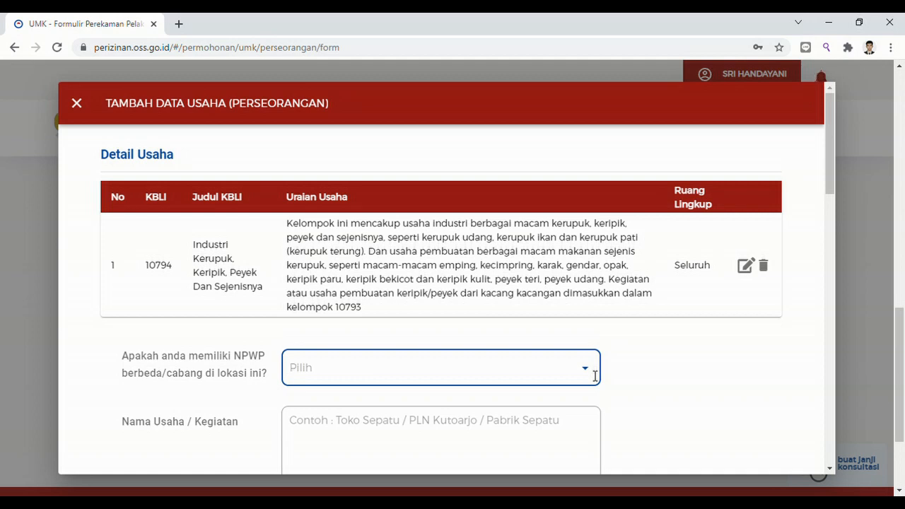
pyautogui.click(595, 376)
pyautogui.click(387, 442)
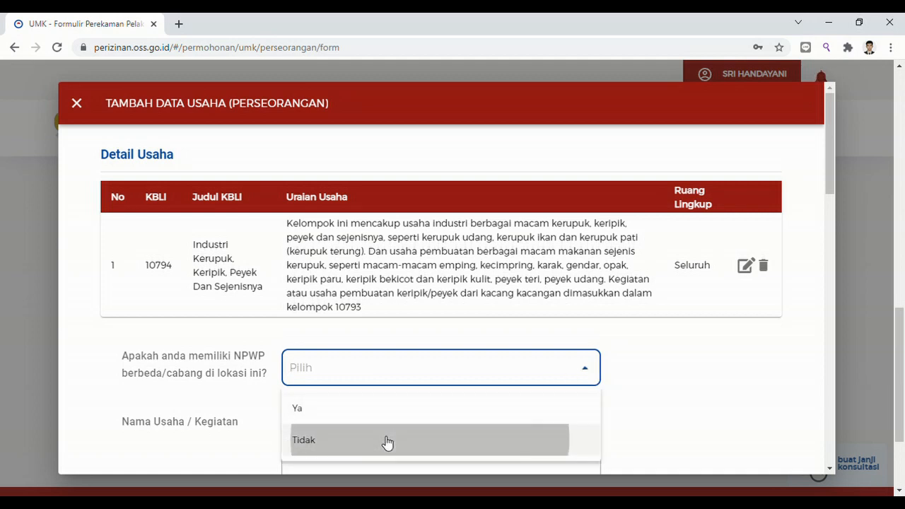
pyautogui.moveTo(831, 184); pyautogui.dragTo(836, 248)
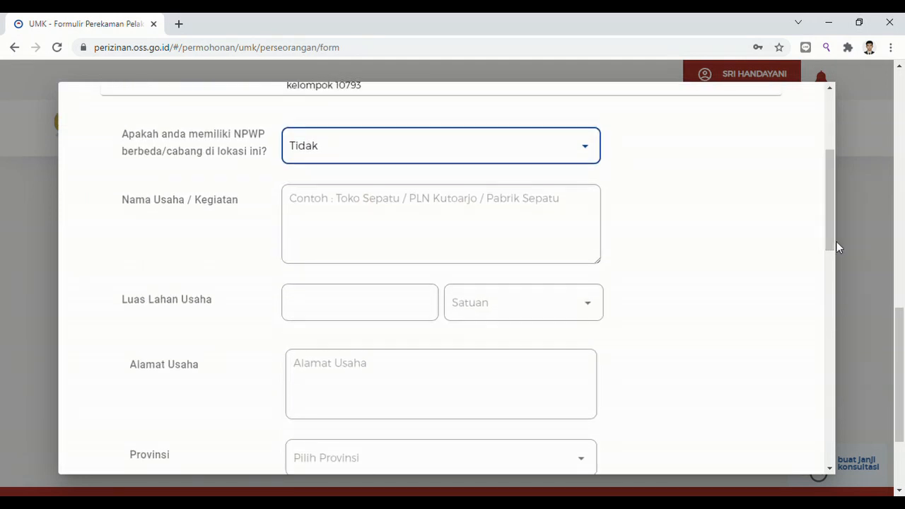
# Enter the business name 'Keripik Handayani', fixing its typos.
pyautogui.click(389, 213)
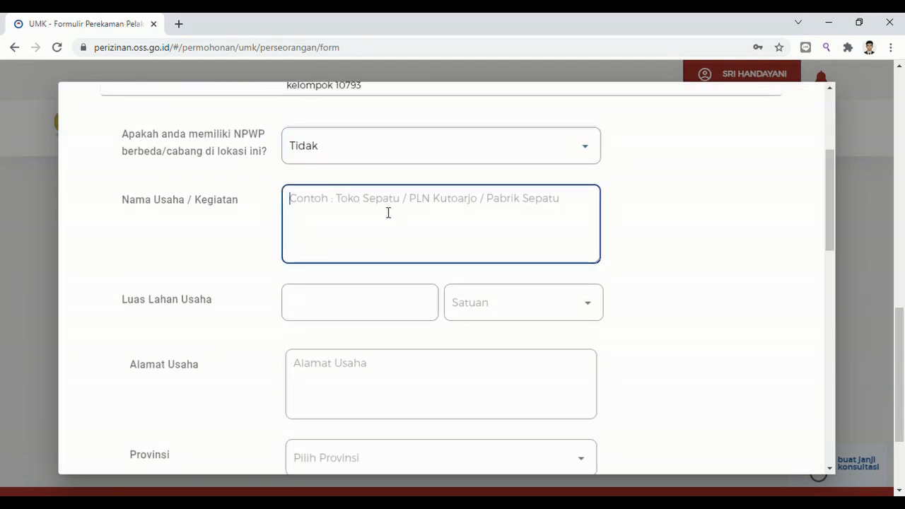
pyautogui.write('an')
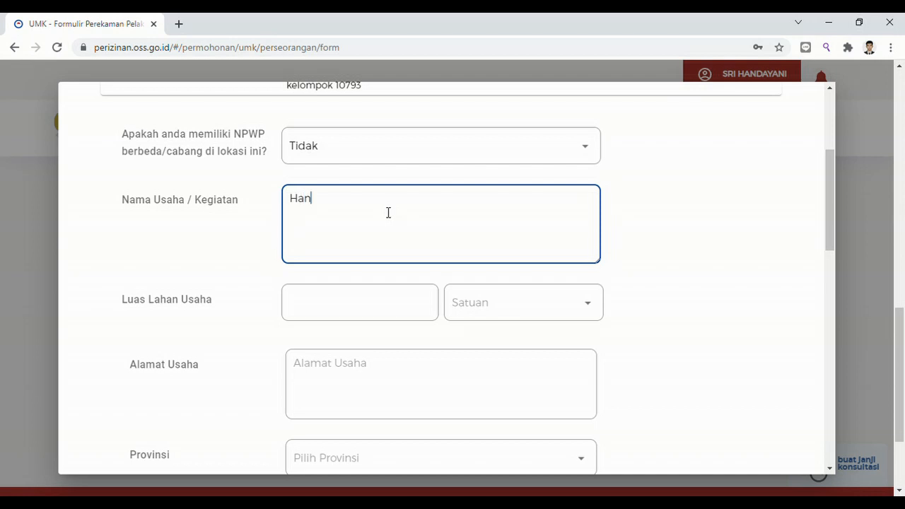
pyautogui.write('daani')
pyautogui.press('BackSpace')
pyautogui.press('BackSpace')
pyautogui.press('BackSpace')
pyautogui.press('BackSpace')
pyautogui.press('BackSpace')
pyautogui.press('BackSpace')
pyautogui.press('BackSpace')
pyautogui.write('Keripik Handaani')
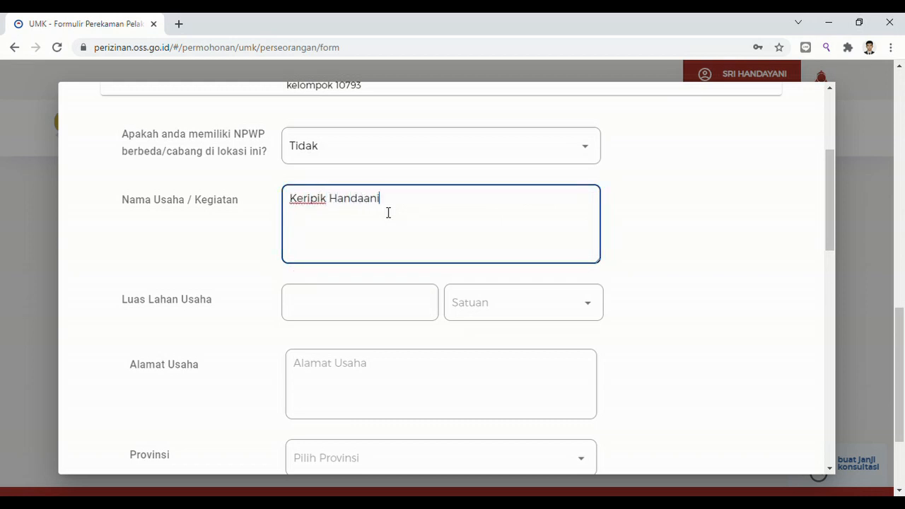
pyautogui.press('BackSpace')
pyautogui.press('BackSpace')
pyautogui.write('yani')
# Set the business land area to 50 M².
pyautogui.click(360, 309)
pyautogui.write('50')
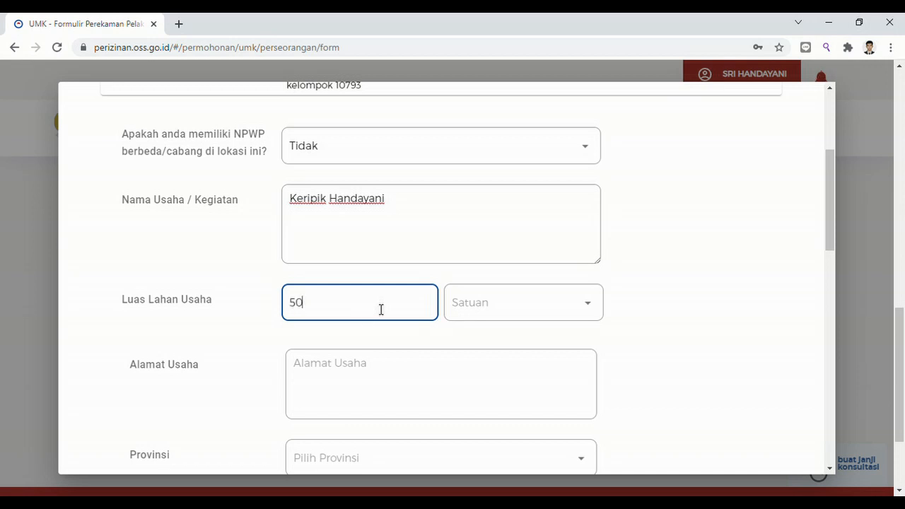
pyautogui.click(515, 317)
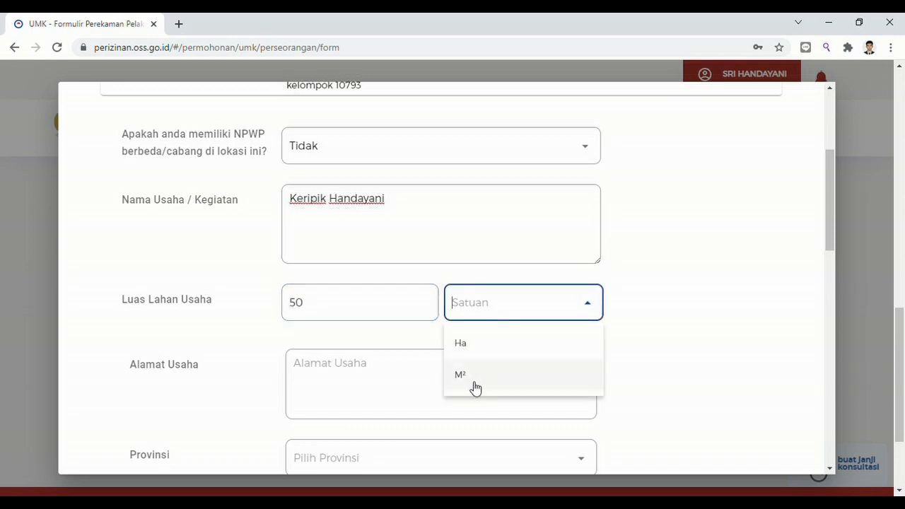
pyautogui.click(474, 386)
# Enter the business address, correcting its misspelled ending.
pyautogui.click(414, 383)
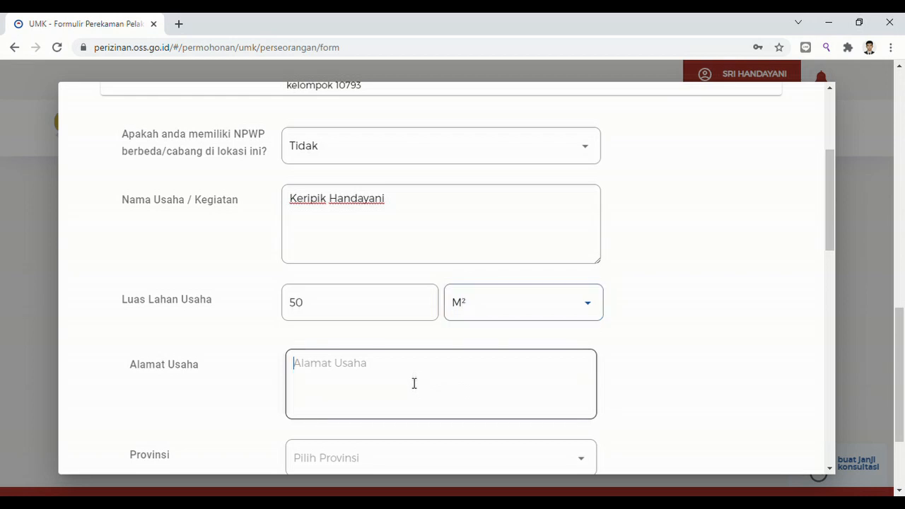
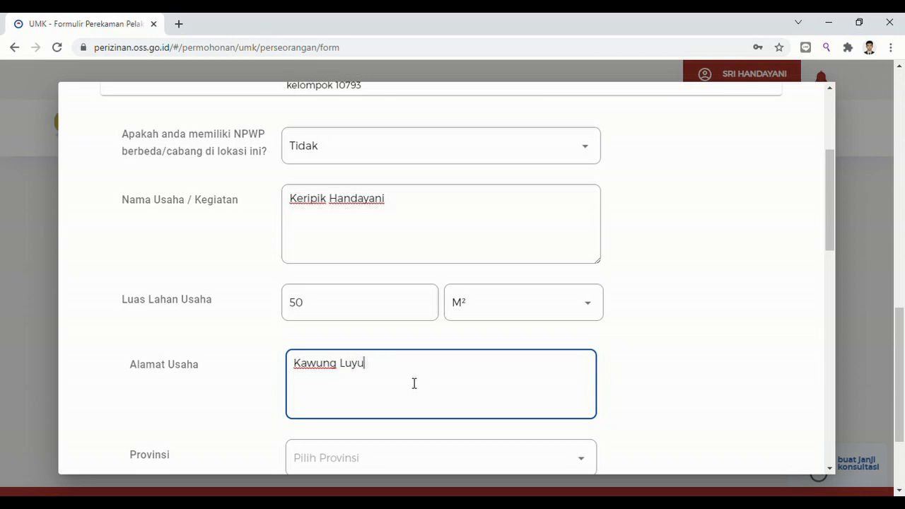
pyautogui.moveTo(830, 241); pyautogui.dragTo(838, 291)
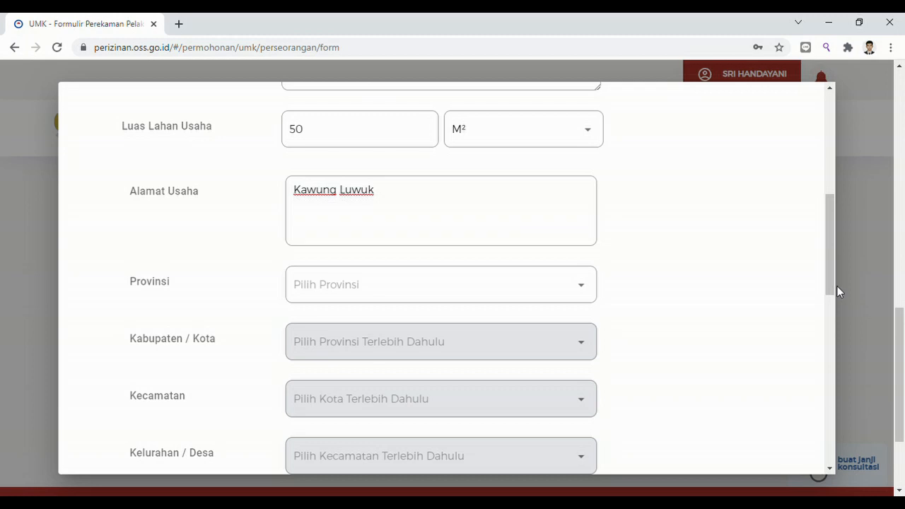
# Choose Jawa Barat as the province and Kota Bogor as the city.
pyautogui.click(588, 291)
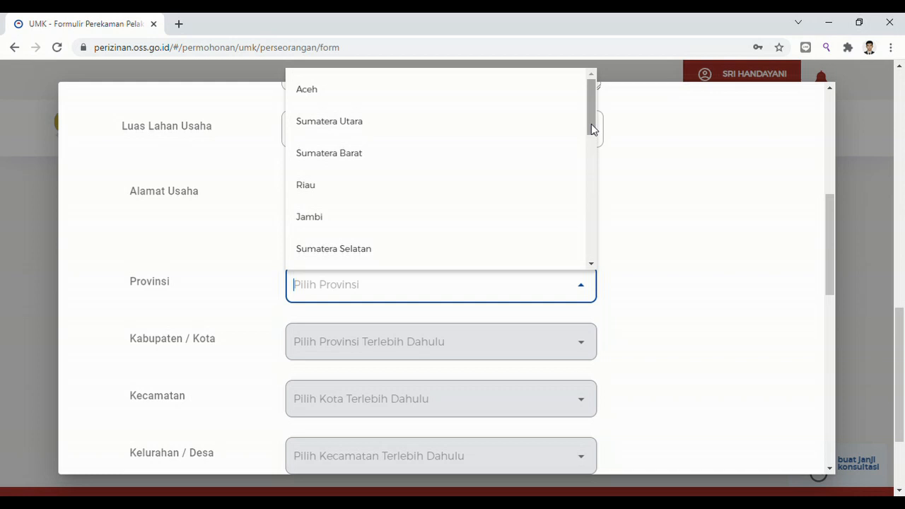
pyautogui.moveTo(591, 127); pyautogui.dragTo(594, 186)
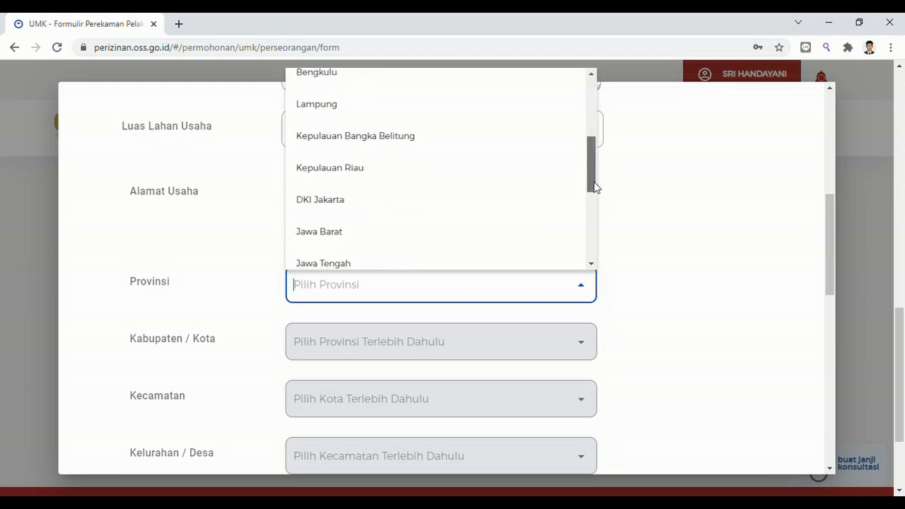
pyautogui.click(346, 233)
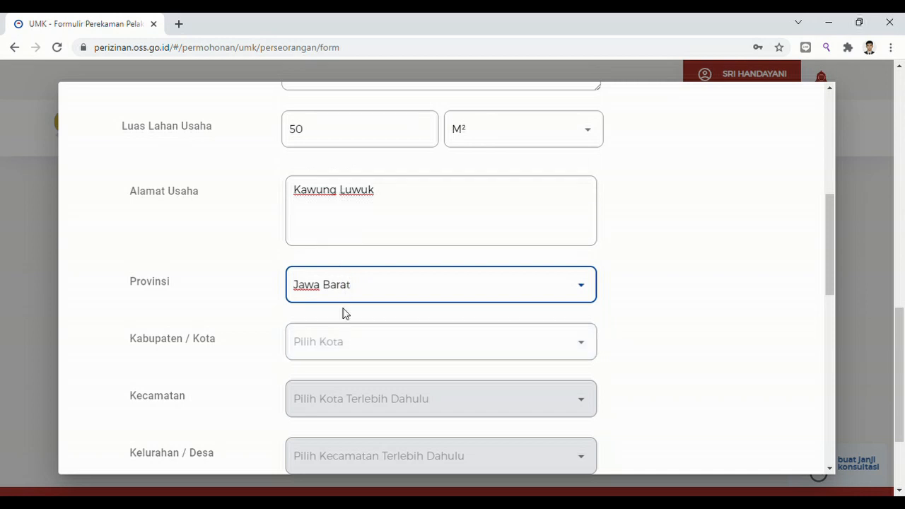
pyautogui.click(371, 342)
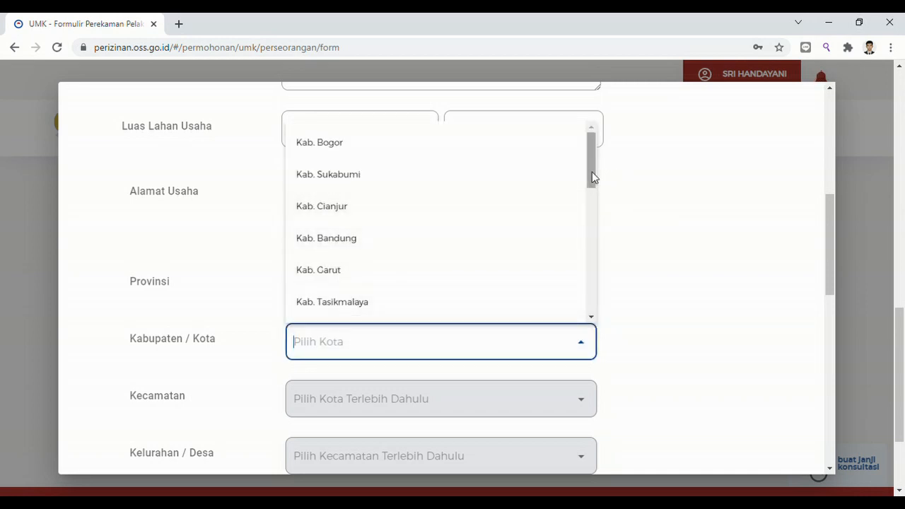
pyautogui.moveTo(592, 177); pyautogui.dragTo(597, 230)
pyautogui.scroll(-4, 596, 269)
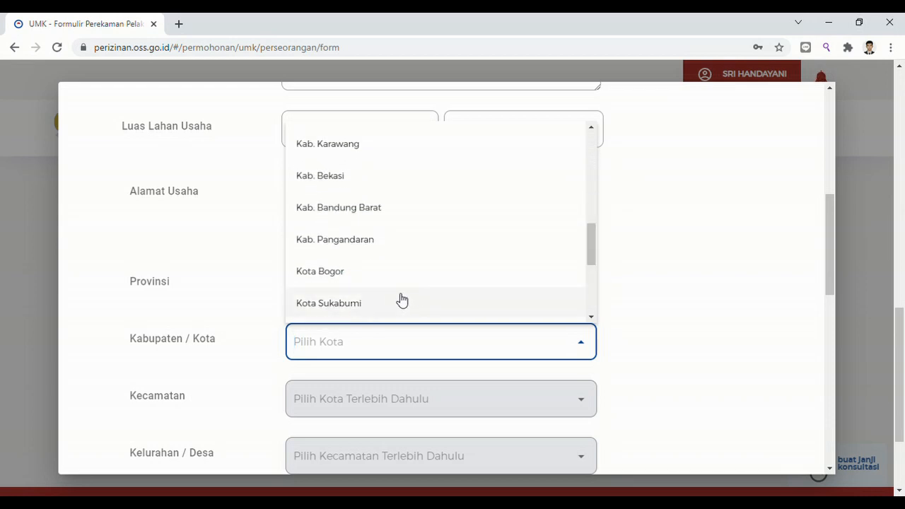
pyautogui.click(355, 273)
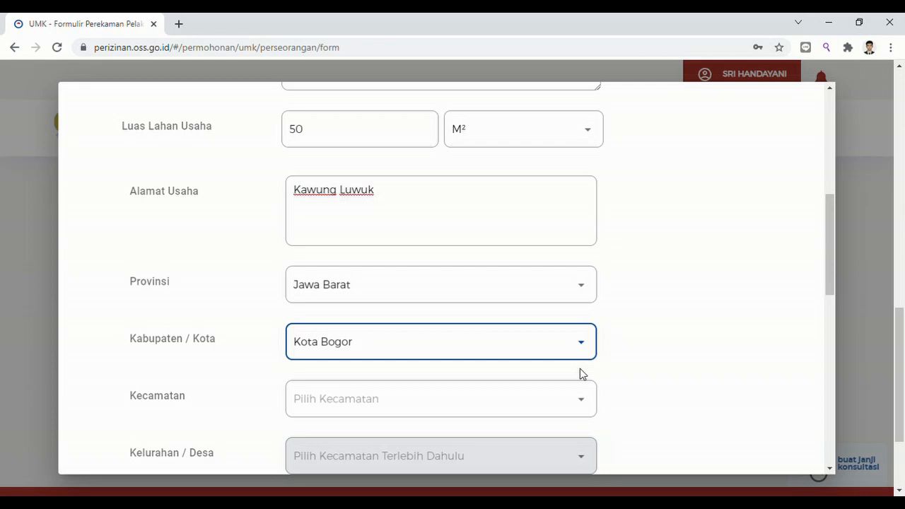
# Choose Bogor Utara as the district and Tegal Gundil as the village.
pyautogui.click(583, 404)
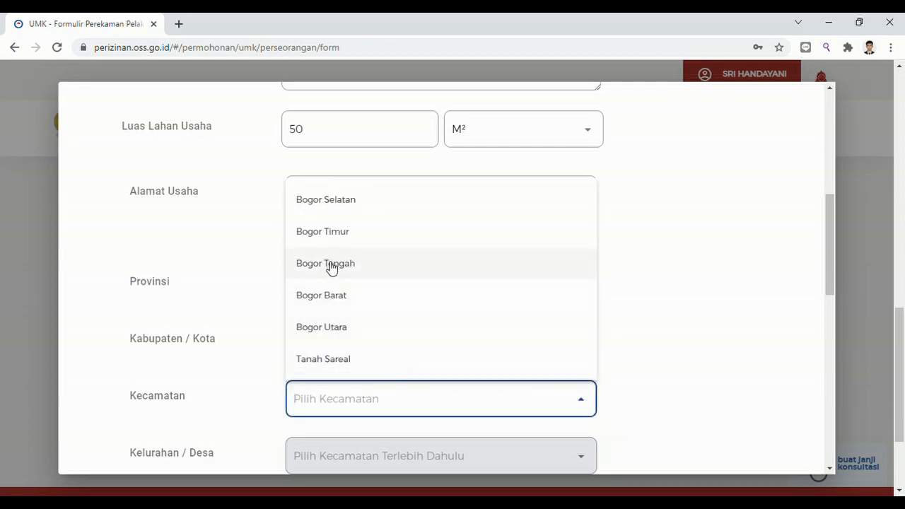
pyautogui.click(331, 327)
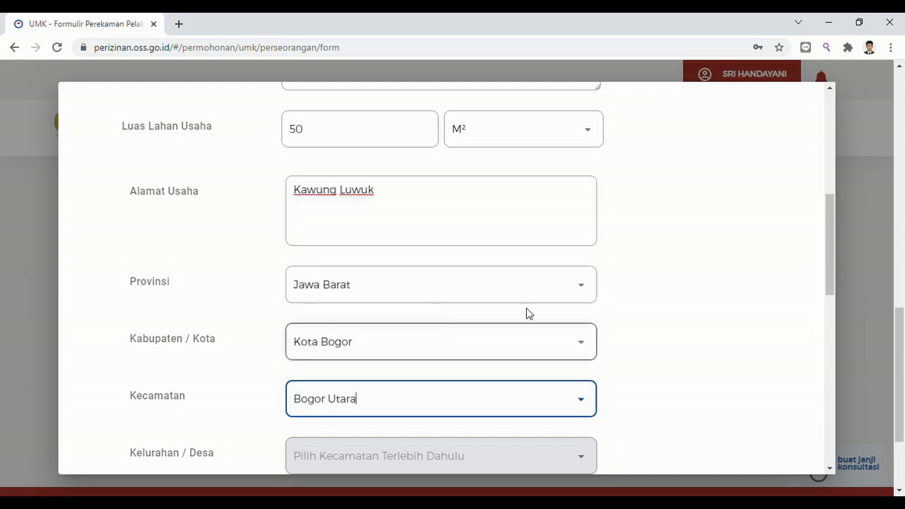
pyautogui.moveTo(829, 258); pyautogui.dragTo(830, 322)
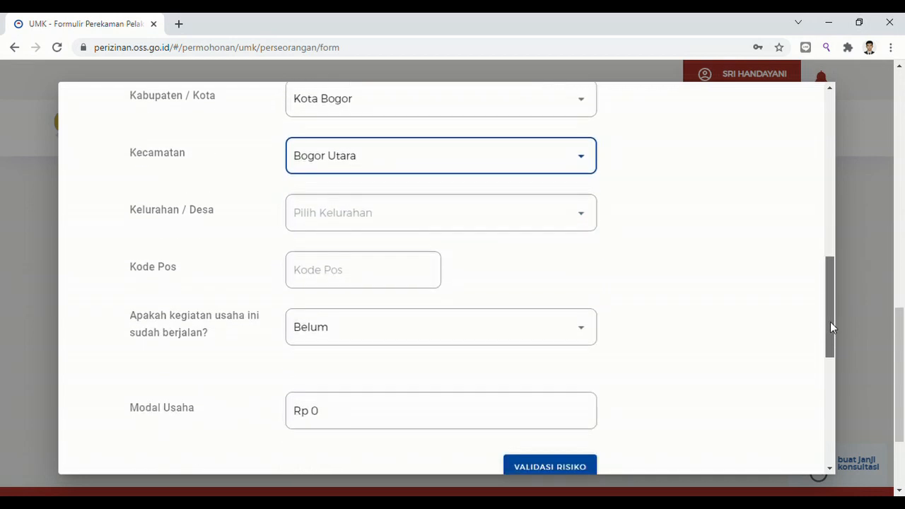
pyautogui.click(588, 220)
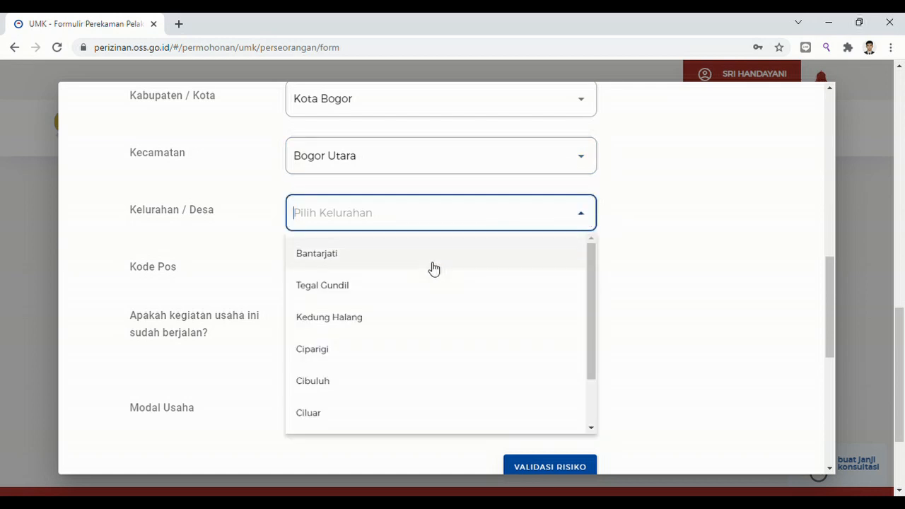
pyautogui.click(305, 286)
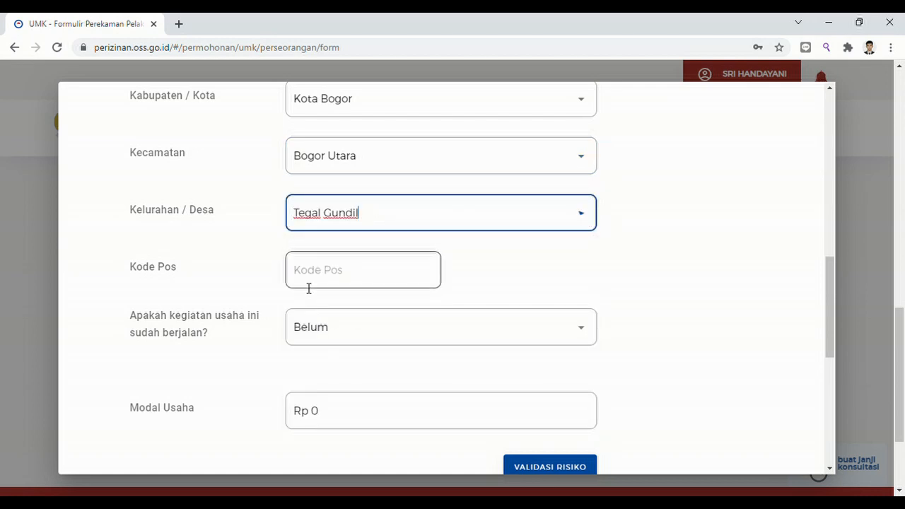
pyautogui.click(340, 285)
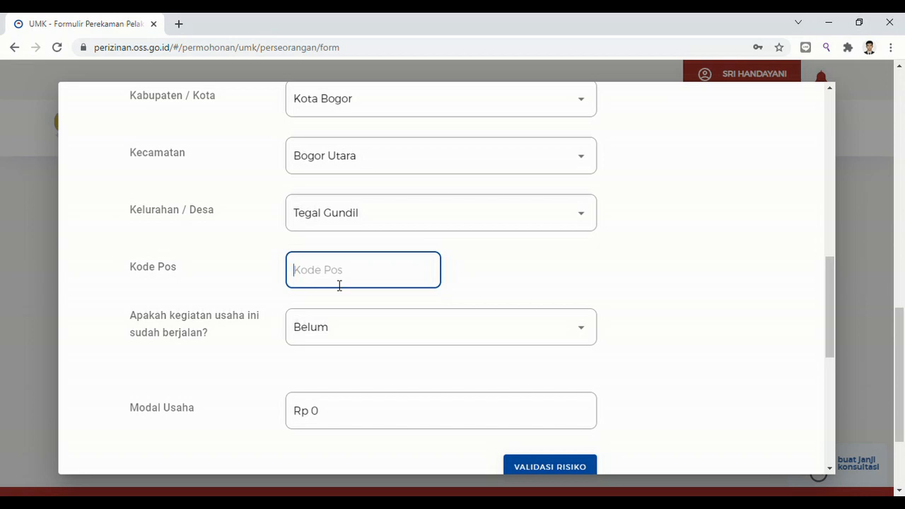
# Enter postal code 16152 and replace the zero Modal Usaha with 5.000.000.
pyautogui.write('161')
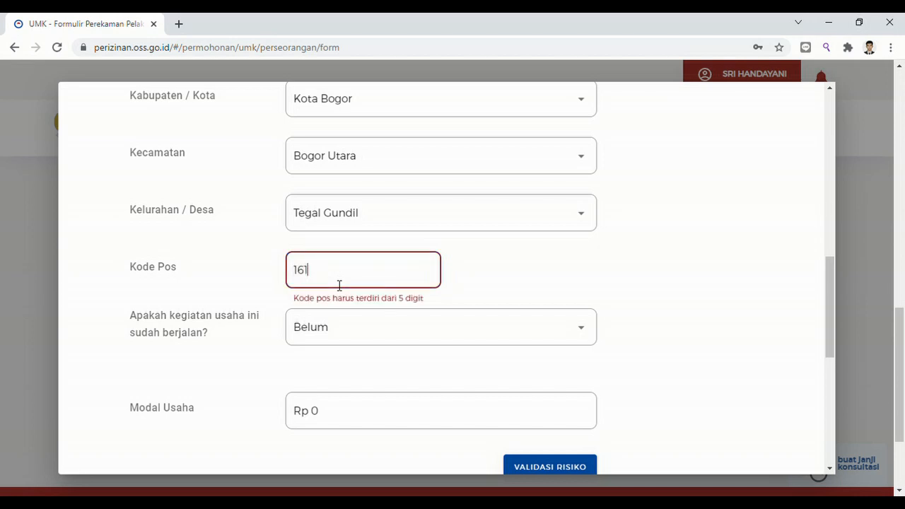
pyautogui.write('52')
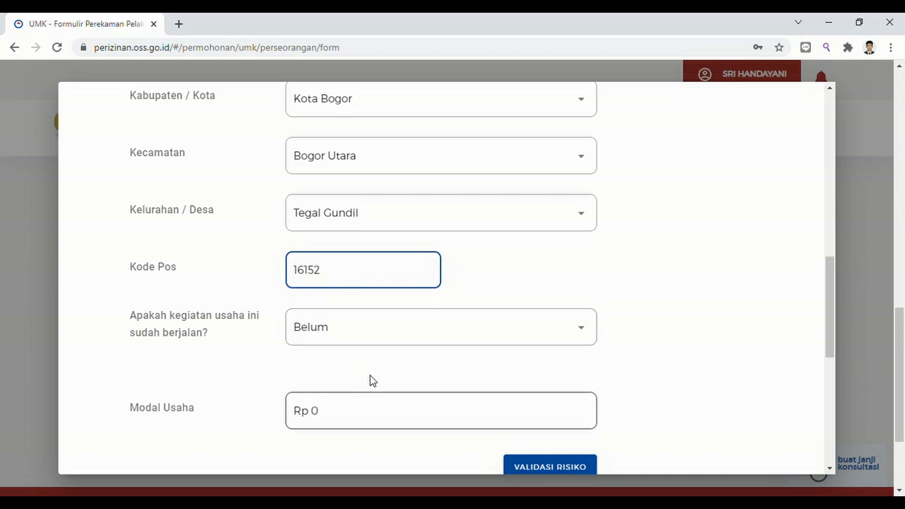
pyautogui.click(382, 420)
pyautogui.press('BackSpace')
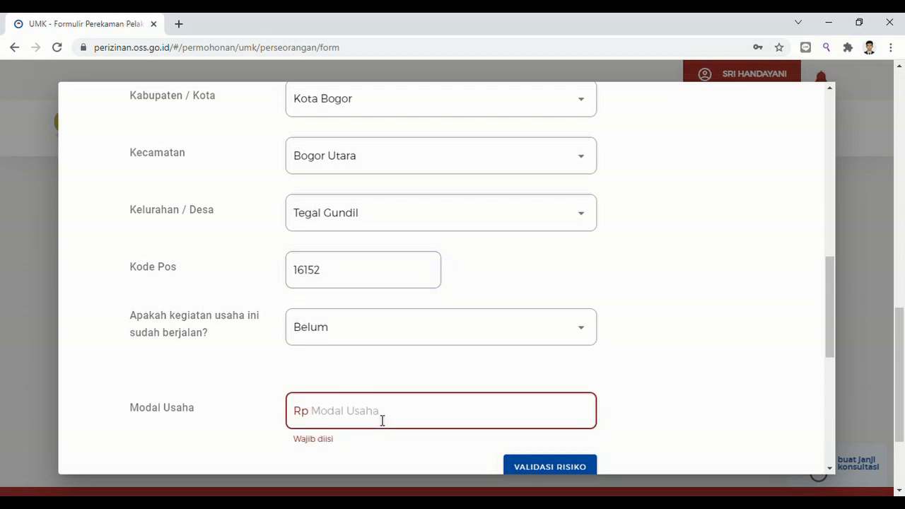
pyautogui.write('5.000.00')
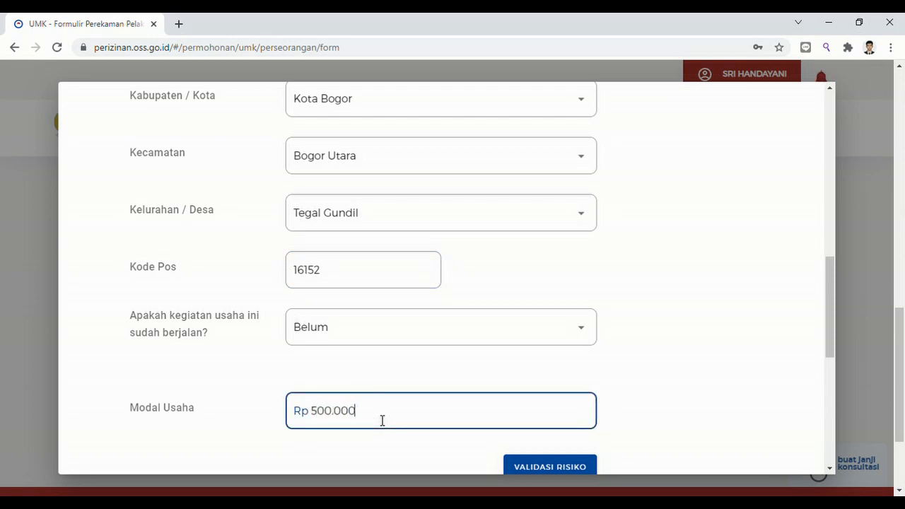
pyautogui.write('0')
pyautogui.moveTo(828, 337); pyautogui.dragTo(829, 410)
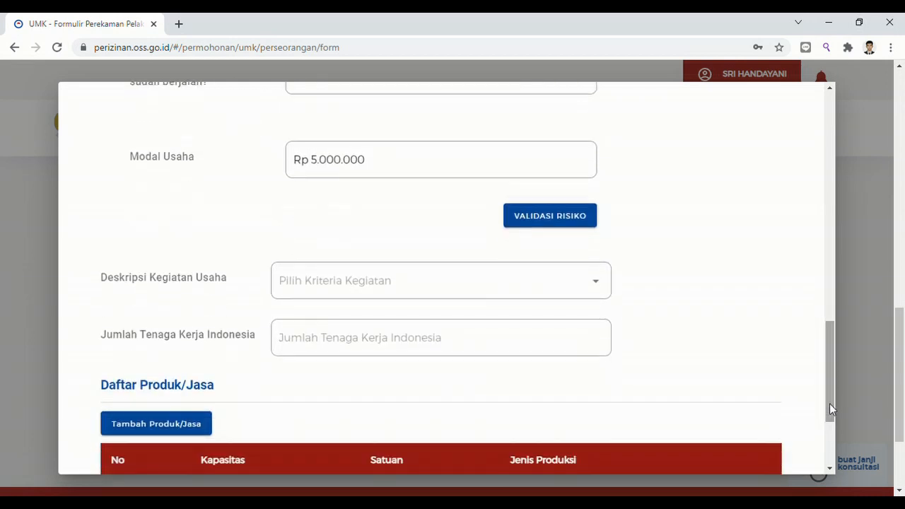
# Validate the risk as Mikro, Rendah, pick Skala industri kecil dan menengah, and enter 2 workers.
pyautogui.click(582, 220)
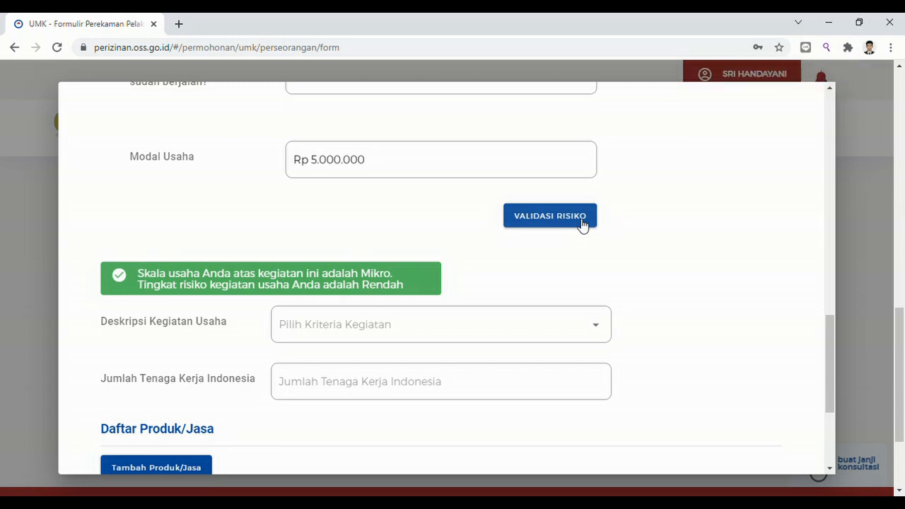
pyautogui.click(478, 321)
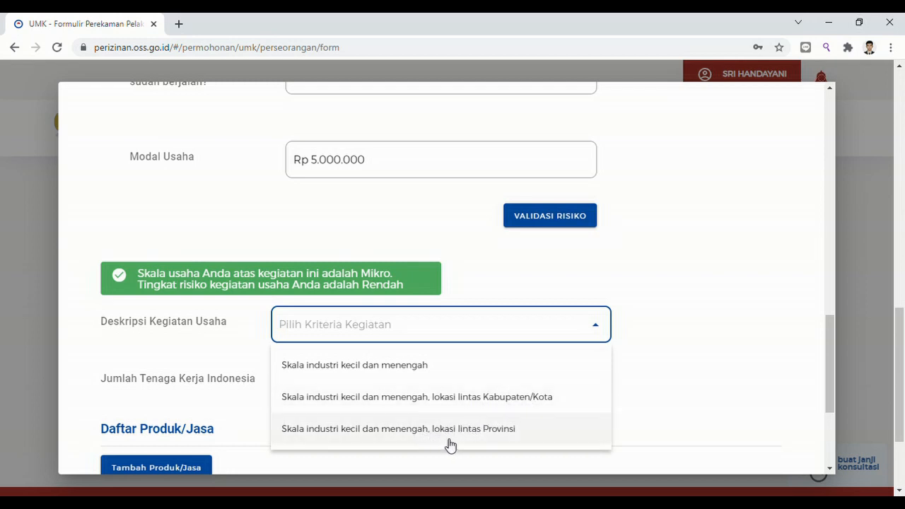
pyautogui.click(375, 366)
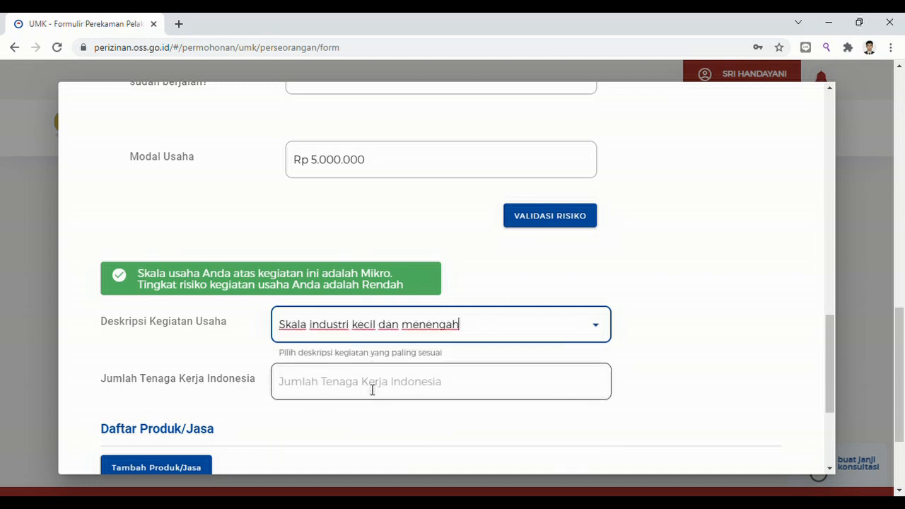
pyautogui.click(373, 389)
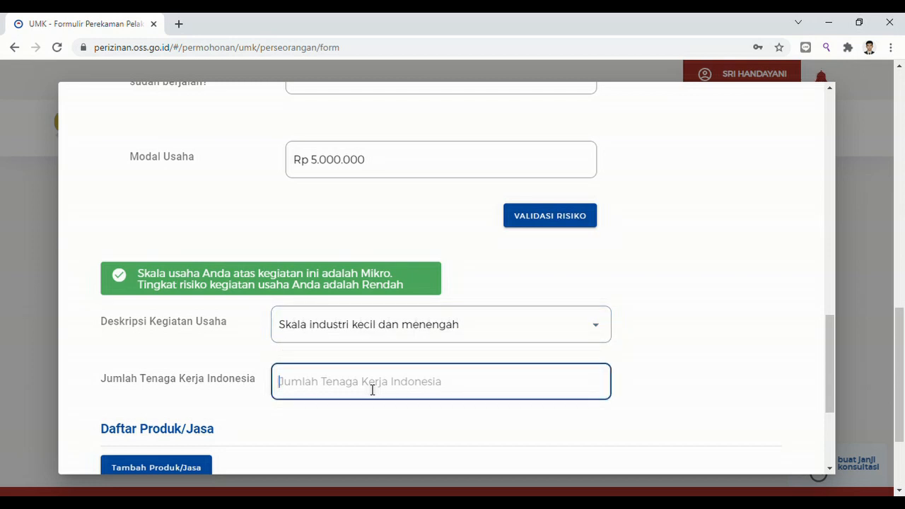
pyautogui.write('2')
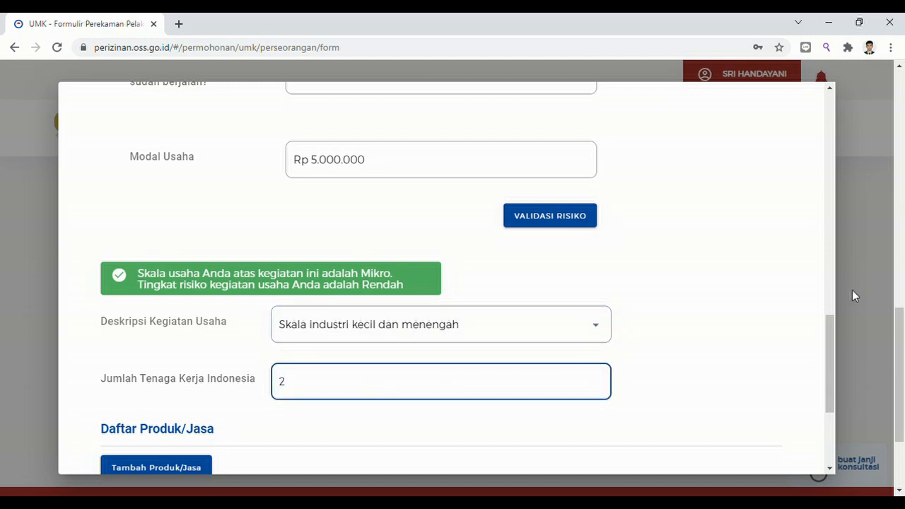
pyautogui.moveTo(828, 334); pyautogui.dragTo(827, 376)
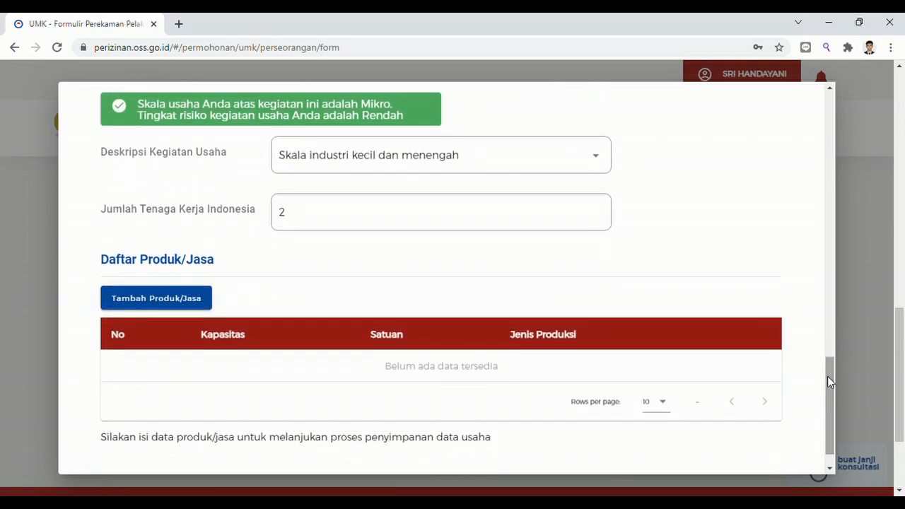
# Add a new product entry and select Keripik kentang as the product type.
pyautogui.click(175, 299)
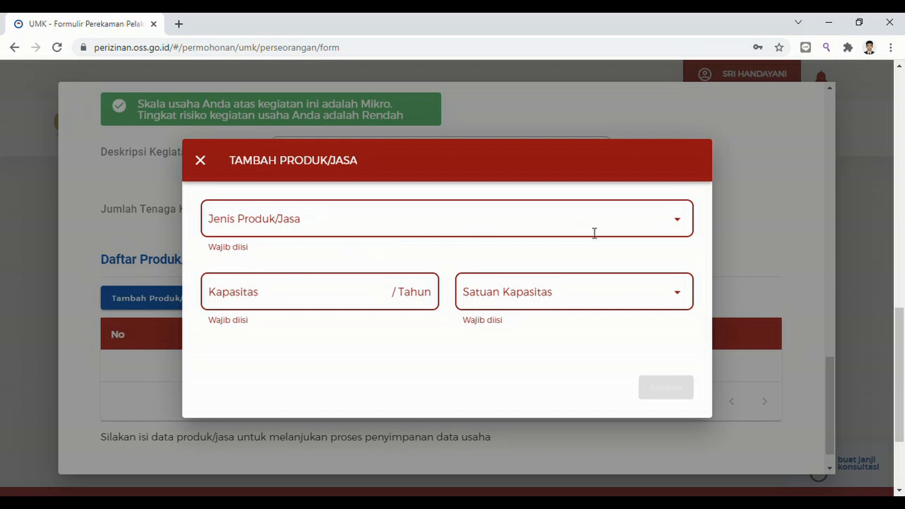
pyautogui.click(685, 224)
pyautogui.write('kerip')
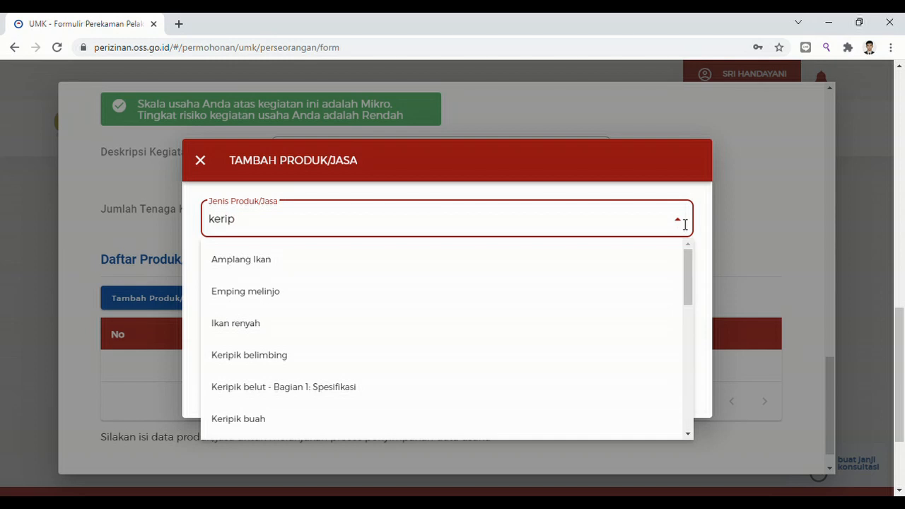
pyautogui.write('ik kentang mustofa')
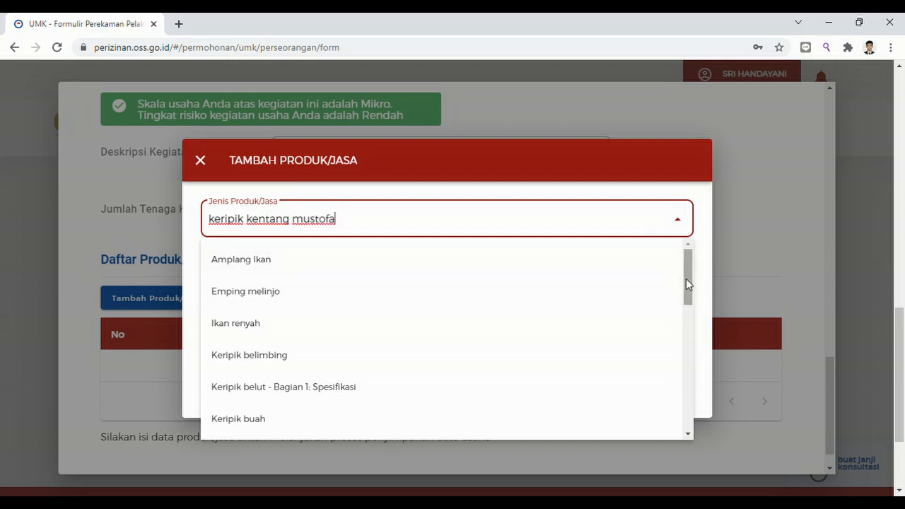
pyautogui.moveTo(686, 285); pyautogui.dragTo(697, 352)
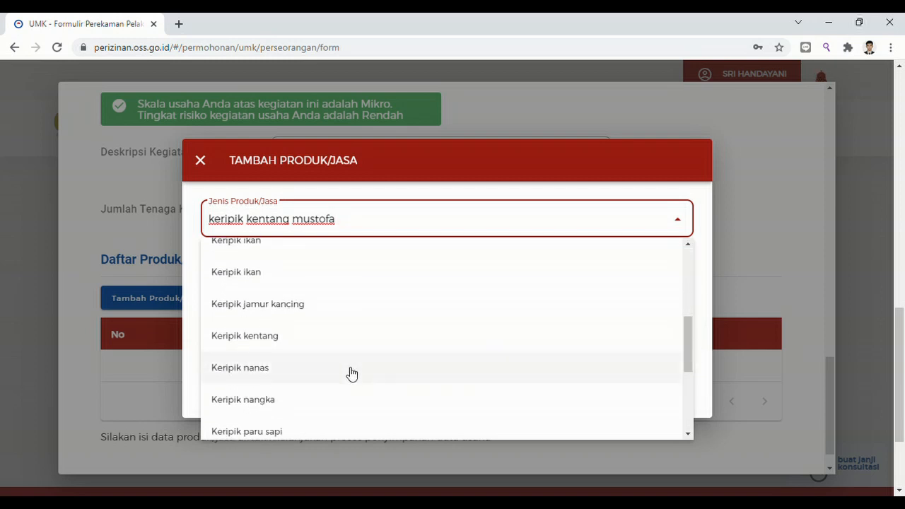
pyautogui.click(283, 345)
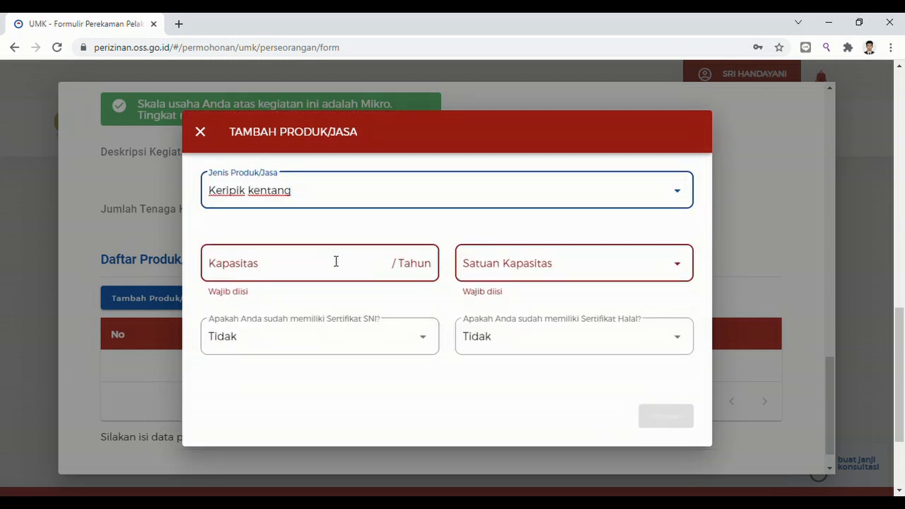
# Set capacity to 3.600 Kg per year, keep Halal certificate as Tidak, and save.
pyautogui.click(336, 263)
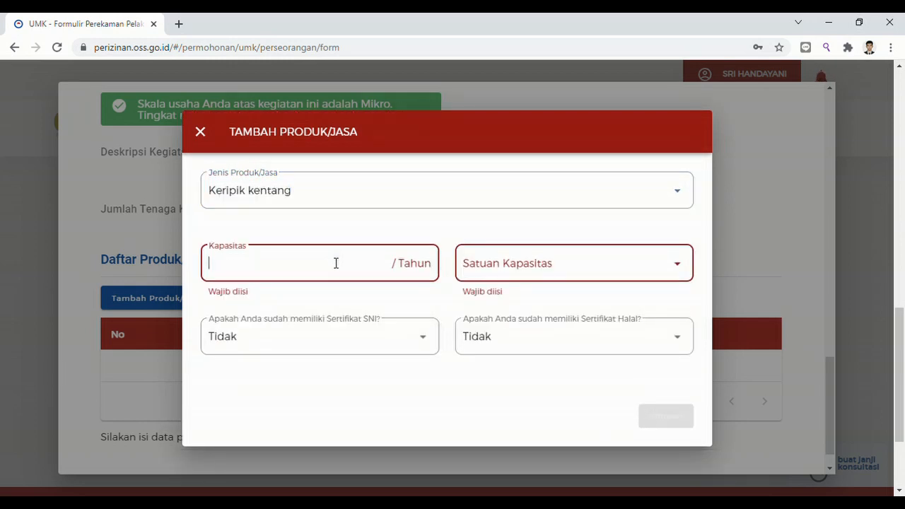
pyautogui.write('3.600')
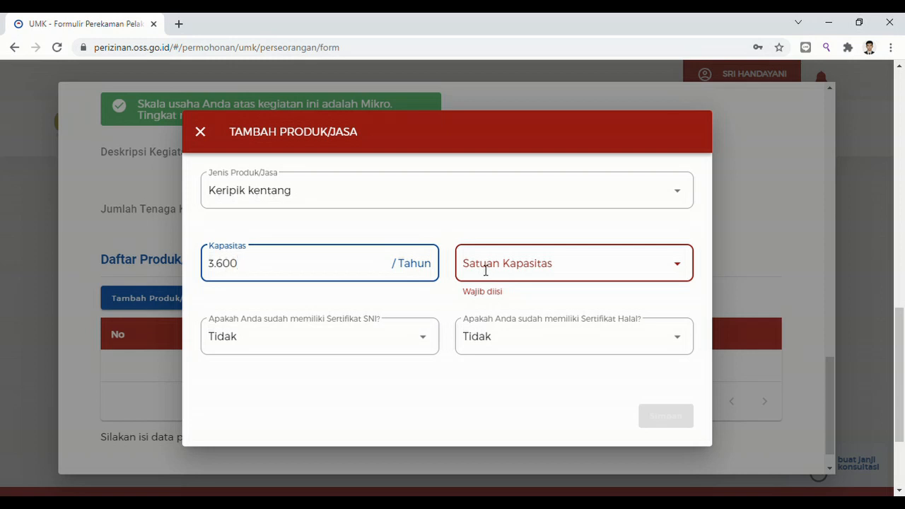
pyautogui.click(489, 268)
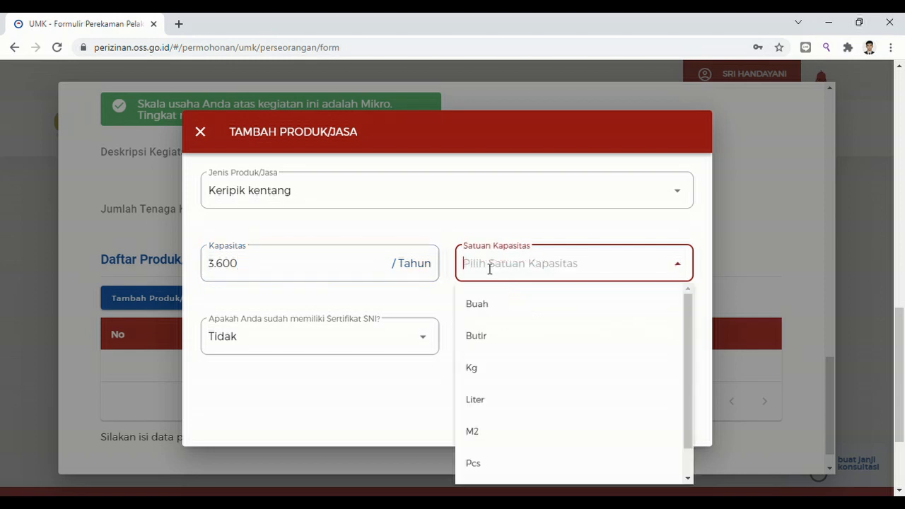
pyautogui.click(476, 368)
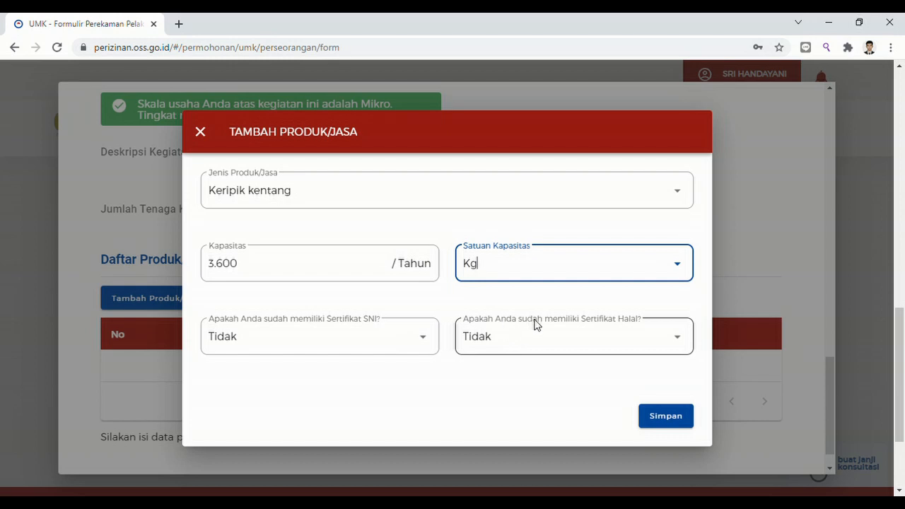
pyautogui.click(684, 341)
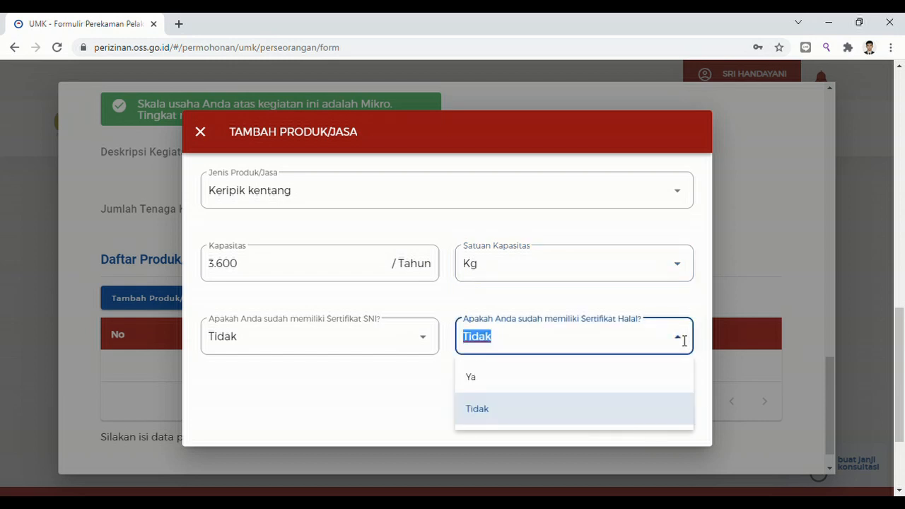
pyautogui.click(413, 387)
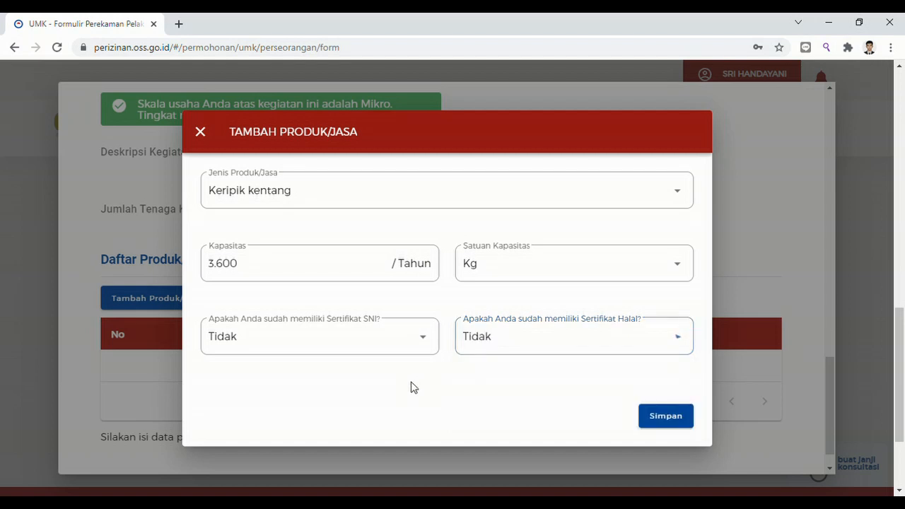
pyautogui.click(665, 424)
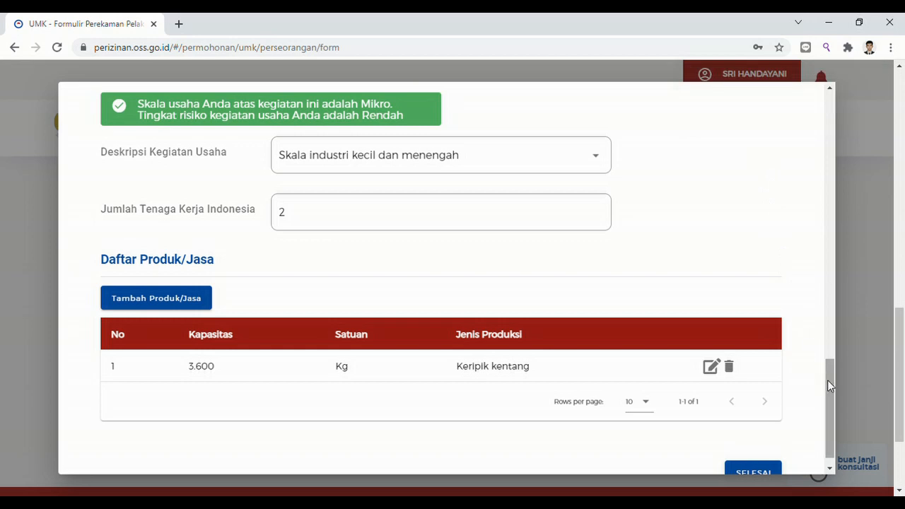
# Finish the KBLI 10794 activity with SELESAI and submit the data with Lanjut.
pyautogui.moveTo(827, 379); pyautogui.dragTo(828, 415)
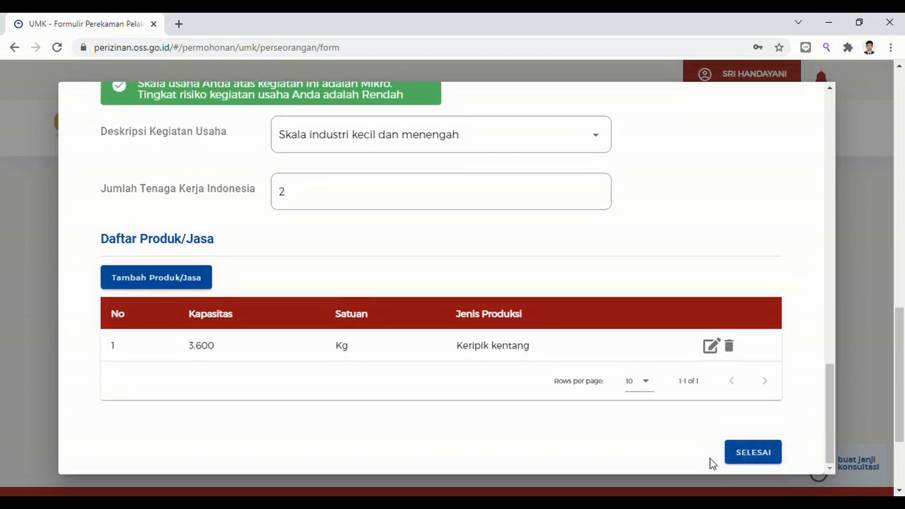
pyautogui.click(754, 456)
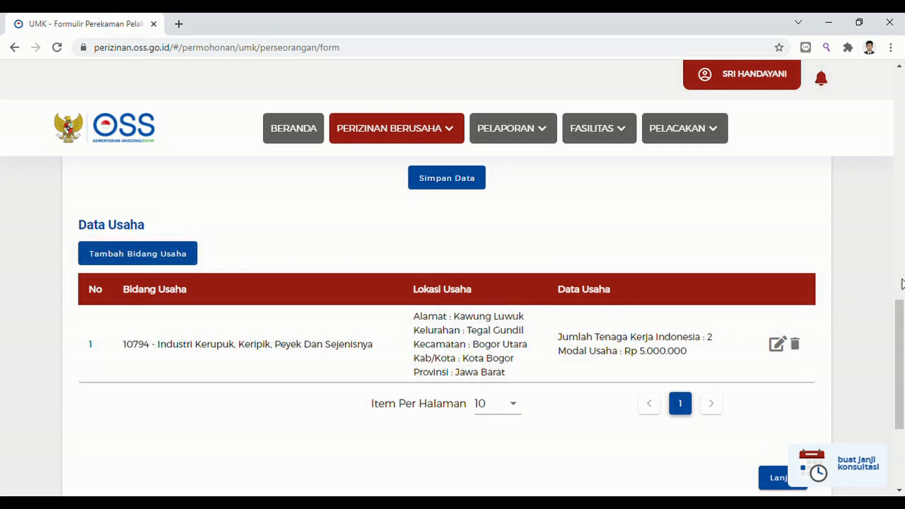
pyautogui.moveTo(896, 364); pyautogui.dragTo(899, 407)
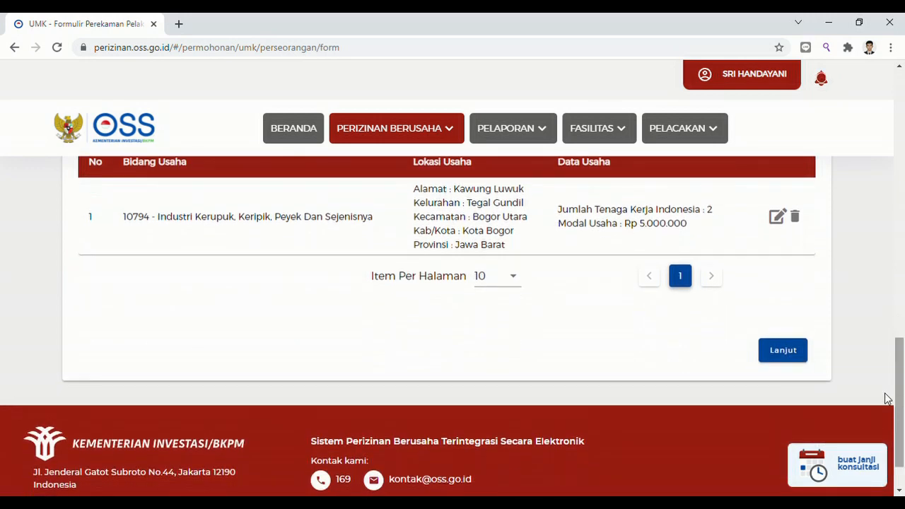
pyautogui.click(784, 351)
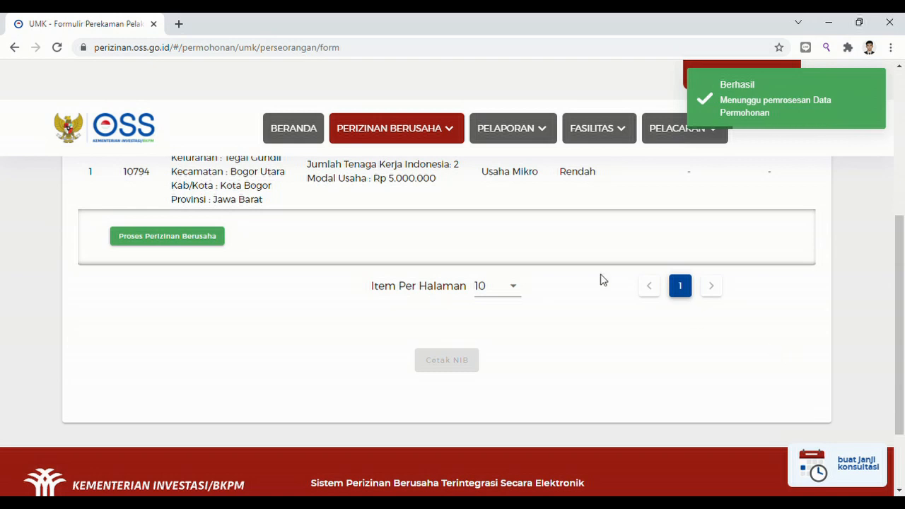
# Launch Proses Perizinan Berusaha to bring up the Pernyataan Mandiri declarations.
pyautogui.click(169, 241)
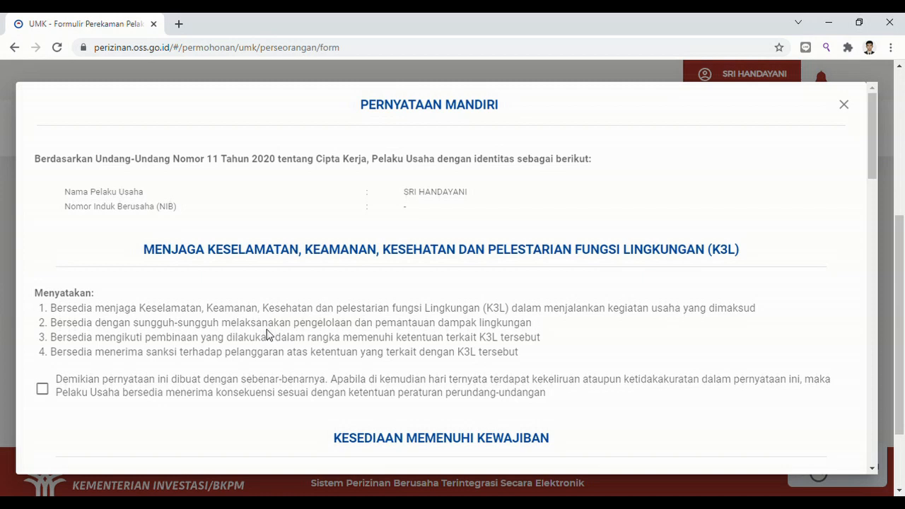
# Agree to the K3L, licensing obligations and SNI compliance declarations.
pyautogui.click(44, 389)
pyautogui.click(640, 274)
pyautogui.moveTo(872, 162); pyautogui.dragTo(871, 258)
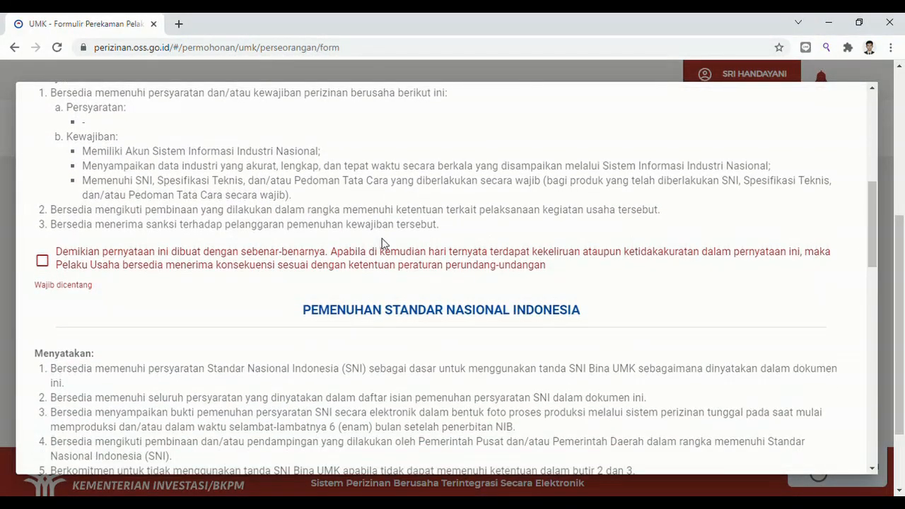
pyautogui.click(43, 261)
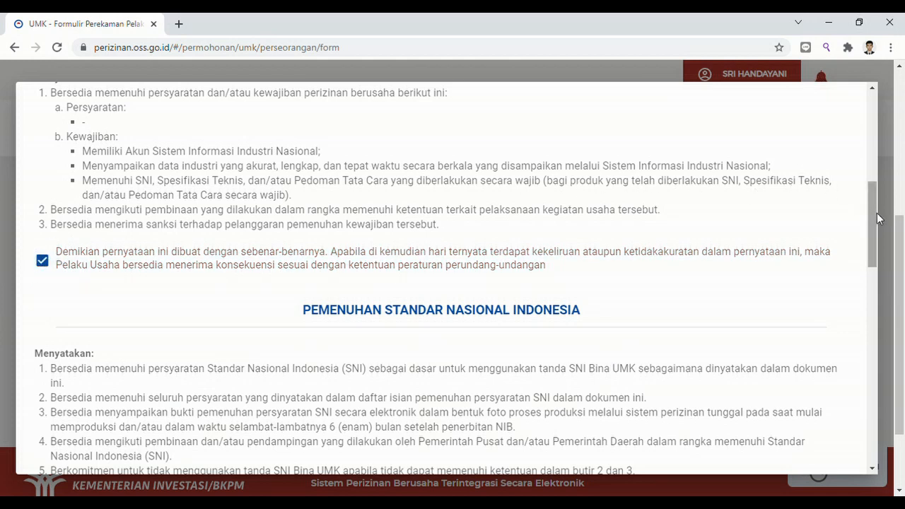
pyautogui.moveTo(871, 217); pyautogui.dragTo(870, 263)
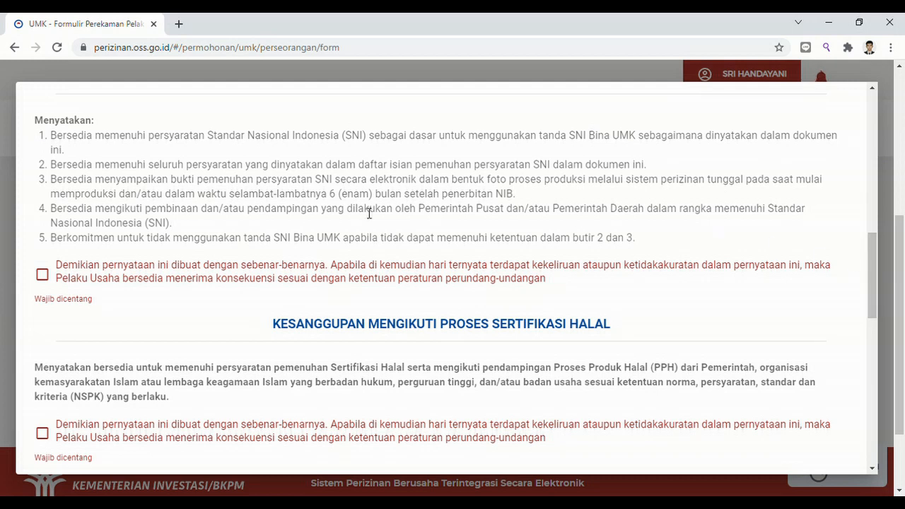
pyautogui.click(41, 275)
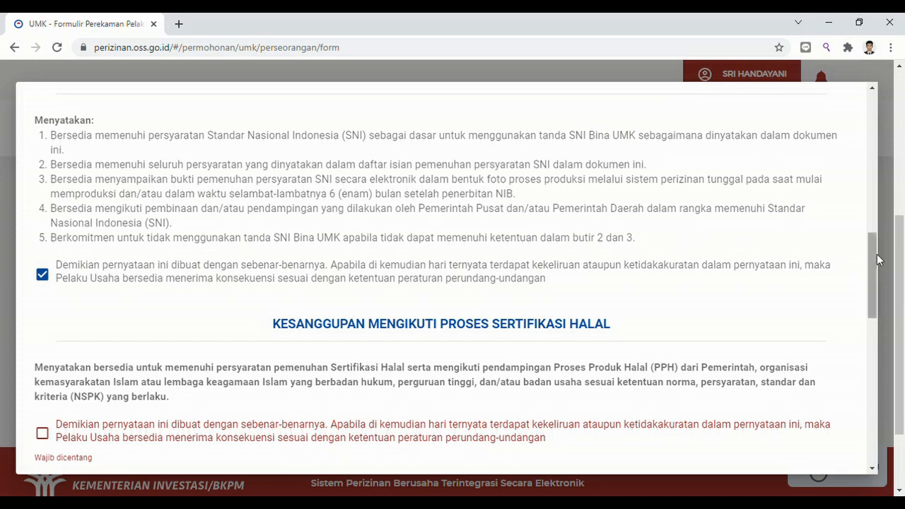
# Agree to the Halal, spatial planning and SPPL declarations, then continue to the draft.
pyautogui.moveTo(875, 259); pyautogui.dragTo(873, 311)
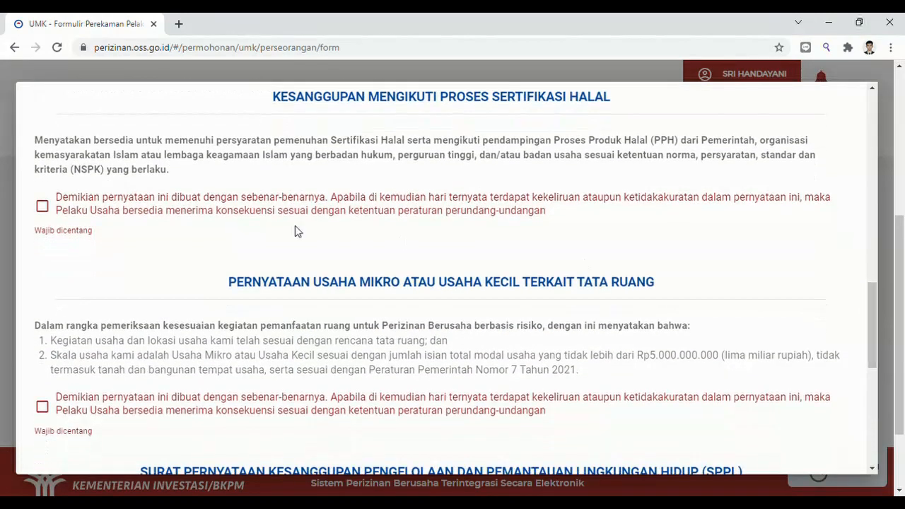
pyautogui.click(42, 206)
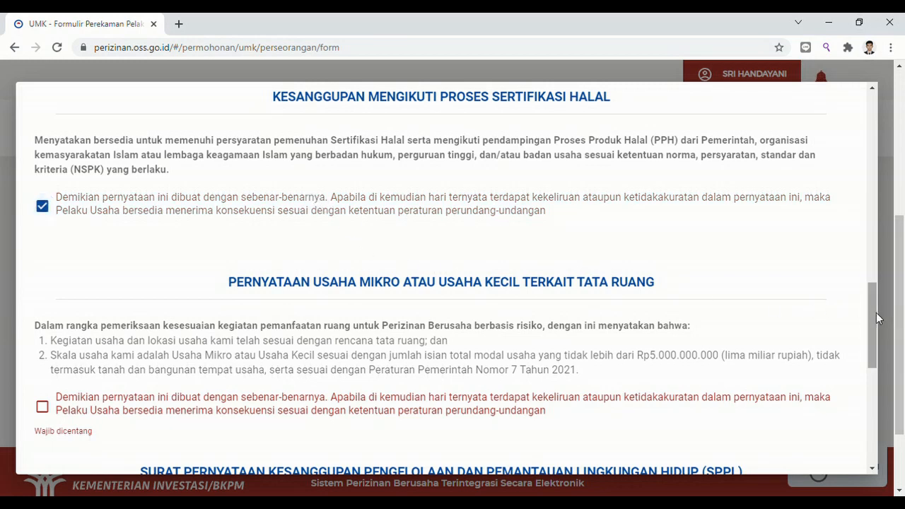
pyautogui.moveTo(873, 311); pyautogui.dragTo(874, 332)
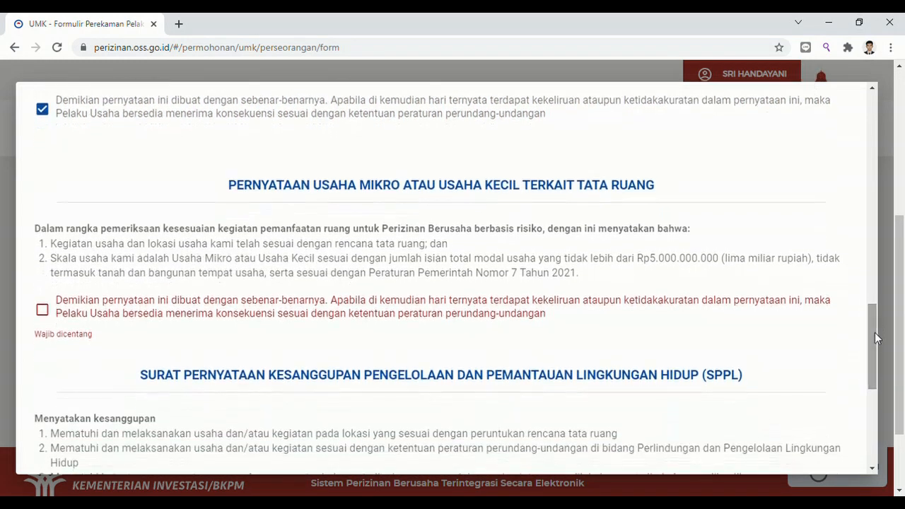
pyautogui.click(43, 309)
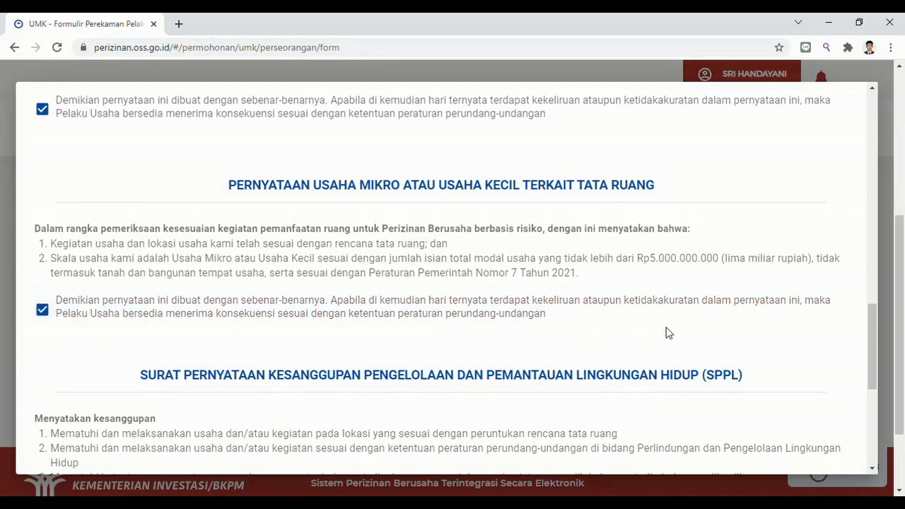
pyautogui.moveTo(878, 341); pyautogui.dragTo(872, 398)
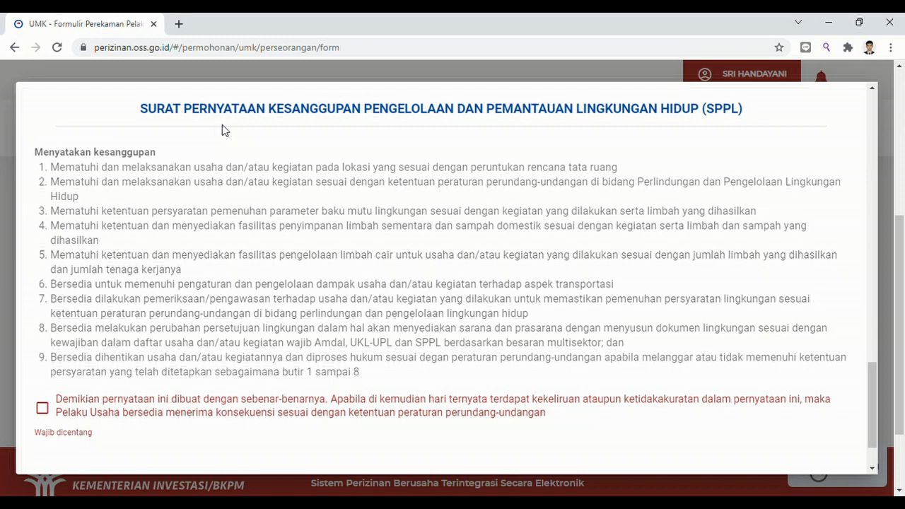
pyautogui.click(42, 409)
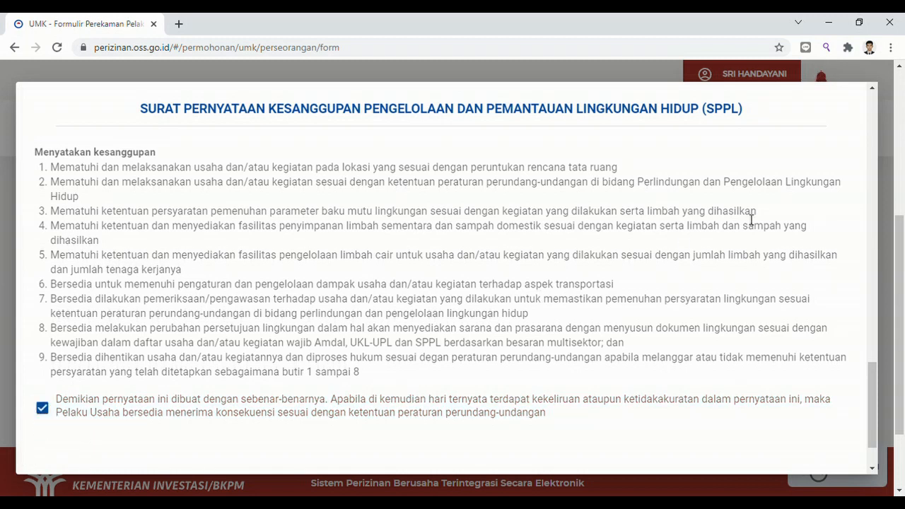
pyautogui.moveTo(876, 398); pyautogui.dragTo(874, 430)
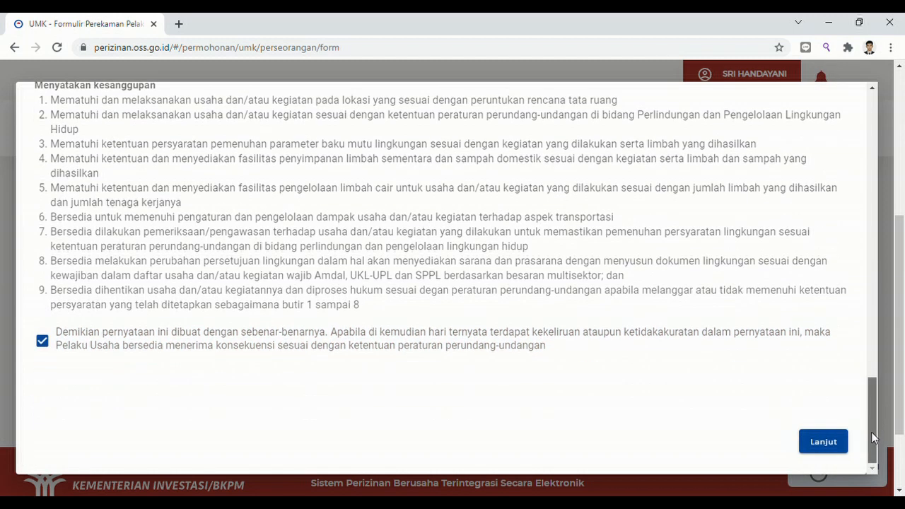
pyautogui.click(831, 441)
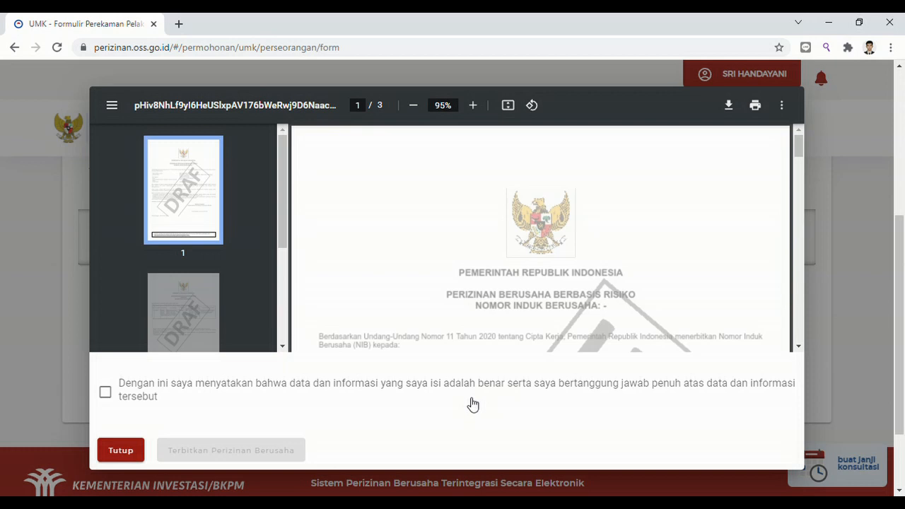
# Confirm the data is accurate and issue the licence via Terbitkan Perizinan Berusaha.
pyautogui.click(106, 393)
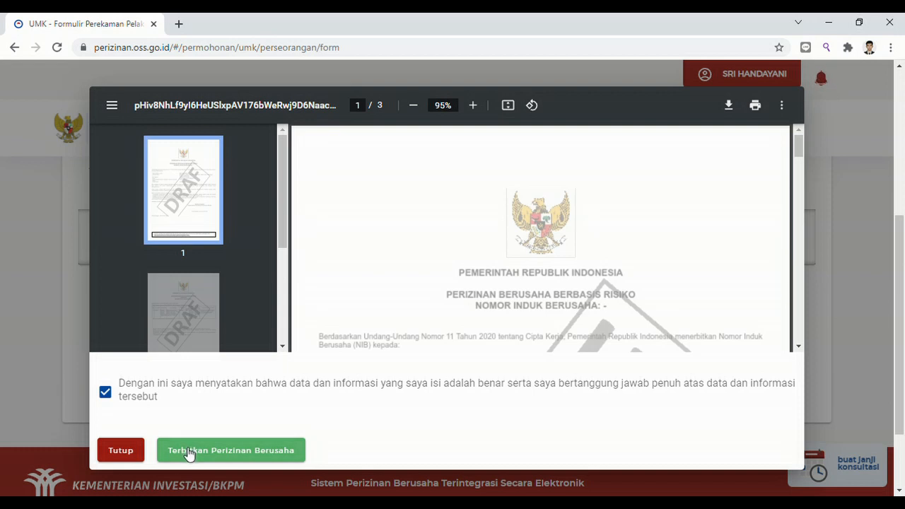
pyautogui.click(188, 453)
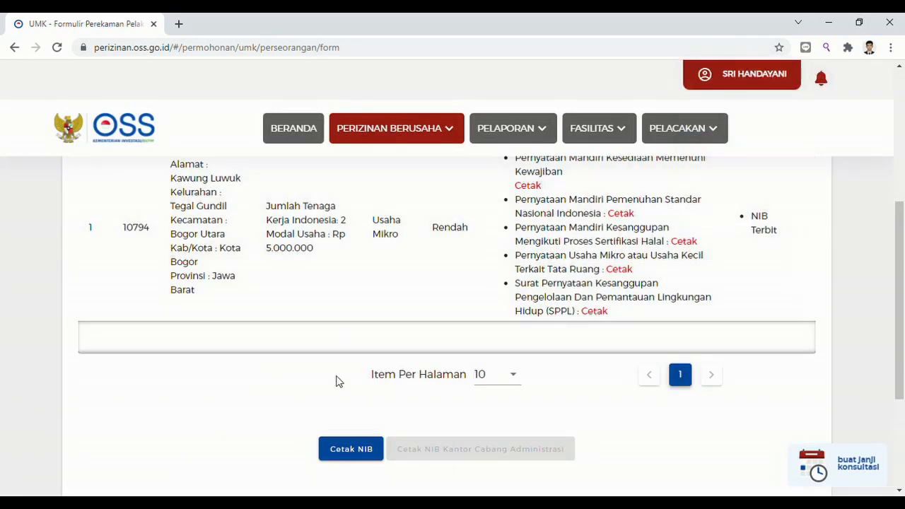
# Open the NIB PDF via Cetak NIB and scroll through its pages.
pyautogui.click(347, 457)
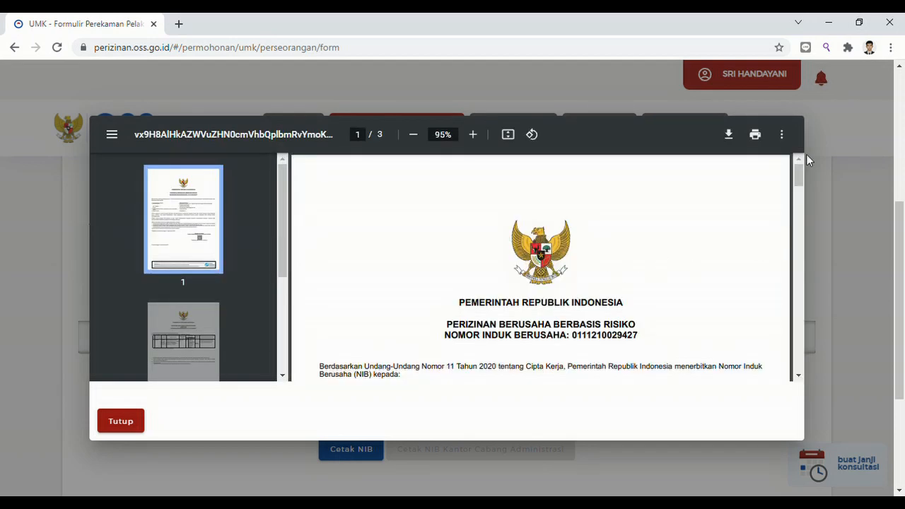
pyautogui.moveTo(800, 175); pyautogui.dragTo(803, 258)
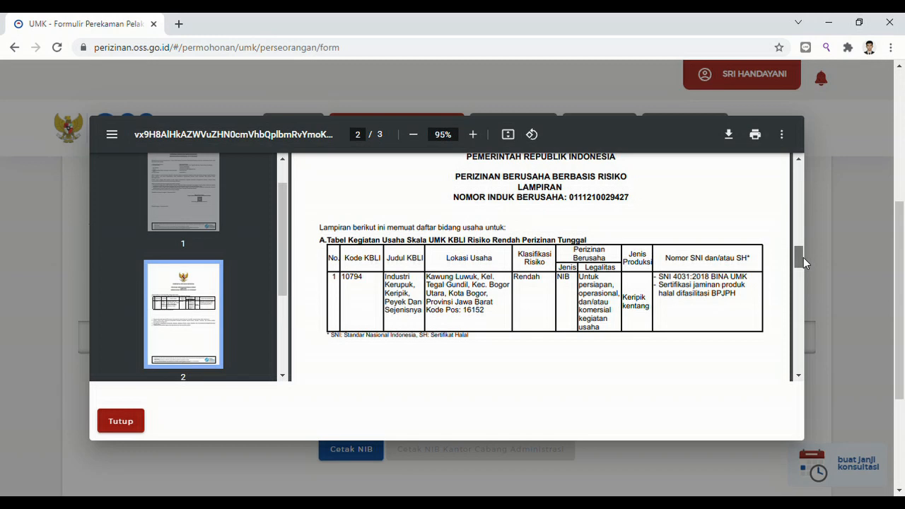
pyautogui.moveTo(803, 257); pyautogui.dragTo(799, 155)
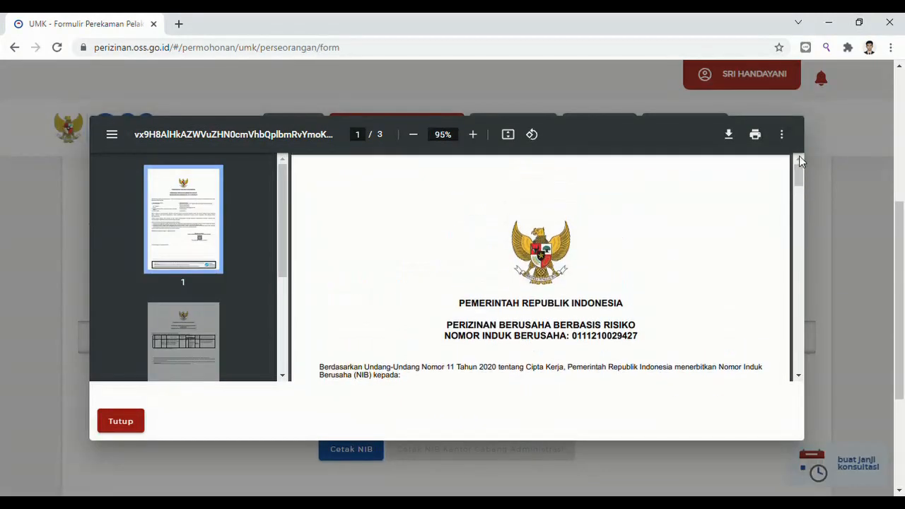